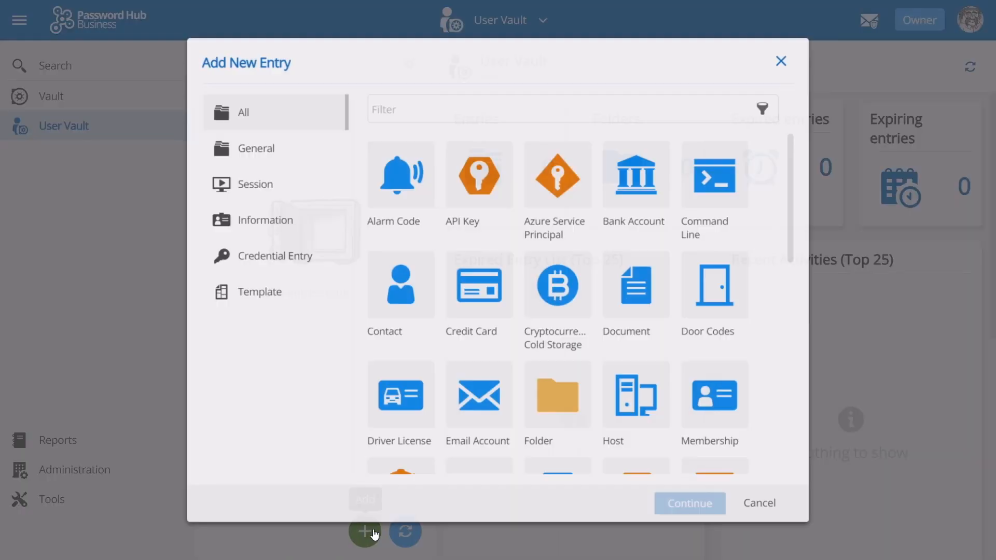
- Choose the Website entry type, name it Windjammer Intranet Site and paste the intranet login URL
{"action": "left_click_drag", "start_coordinate": [801, 155], "coordinate": [789, 389]}
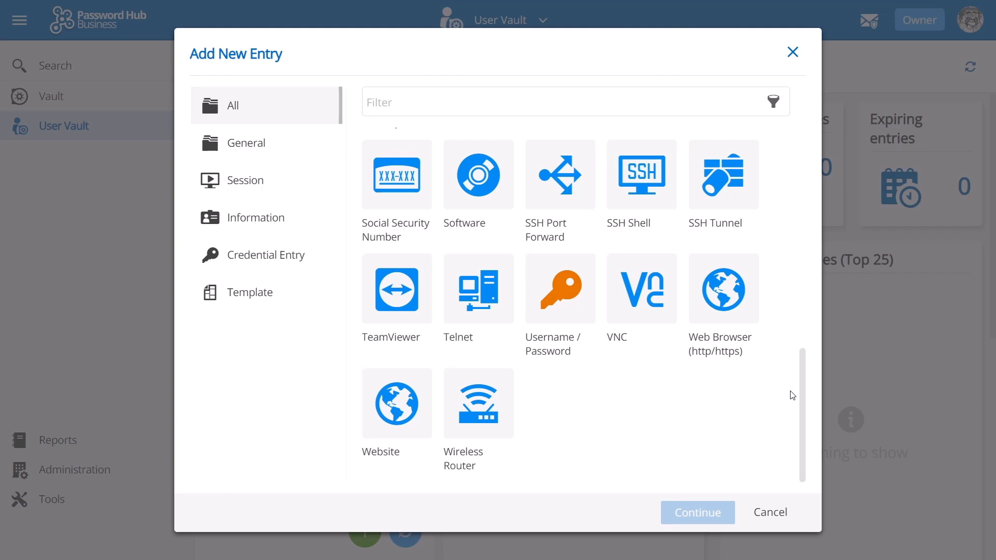
{"action": "scroll", "coordinate": [791, 400], "scroll_direction": "up", "scroll_amount": 10}
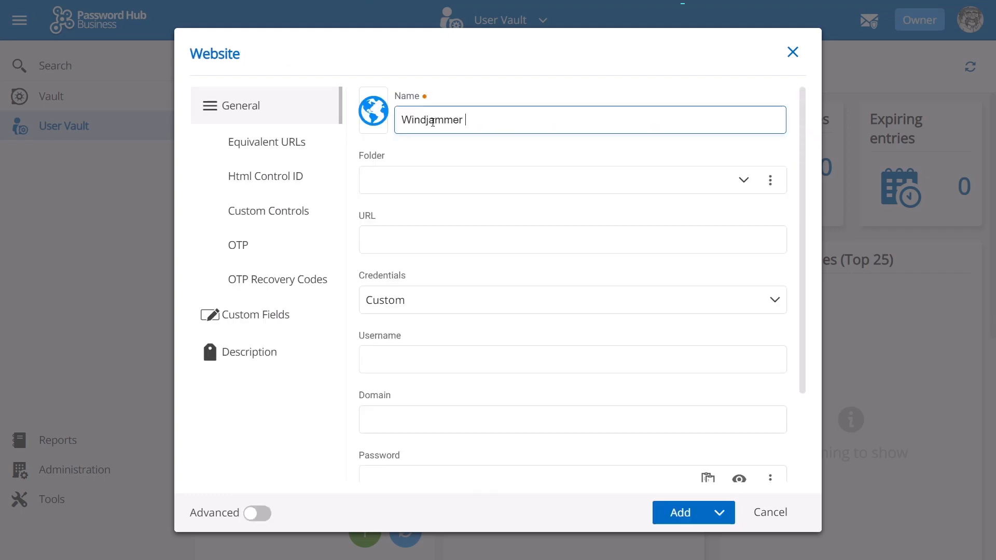
{"action": "type", "text": "Intranet Site"}
{"action": "left_click", "coordinate": [410, 240]}
{"action": "key", "text": "ctrl+v"}
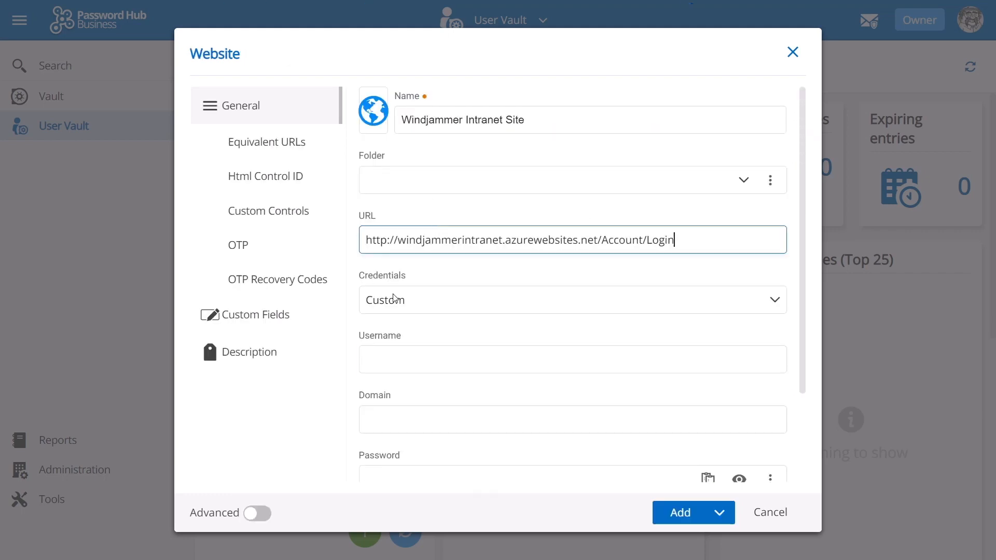
- Enter the login e-mail as username and a strong password, keeping Devolutions Web Login enabled
{"action": "left_click", "coordinate": [399, 359]}
{"action": "left_click", "coordinate": [417, 473]}
{"action": "type", "text": "•••••••••"}
{"action": "scroll", "coordinate": [490, 414], "scroll_direction": "down", "scroll_amount": 3}
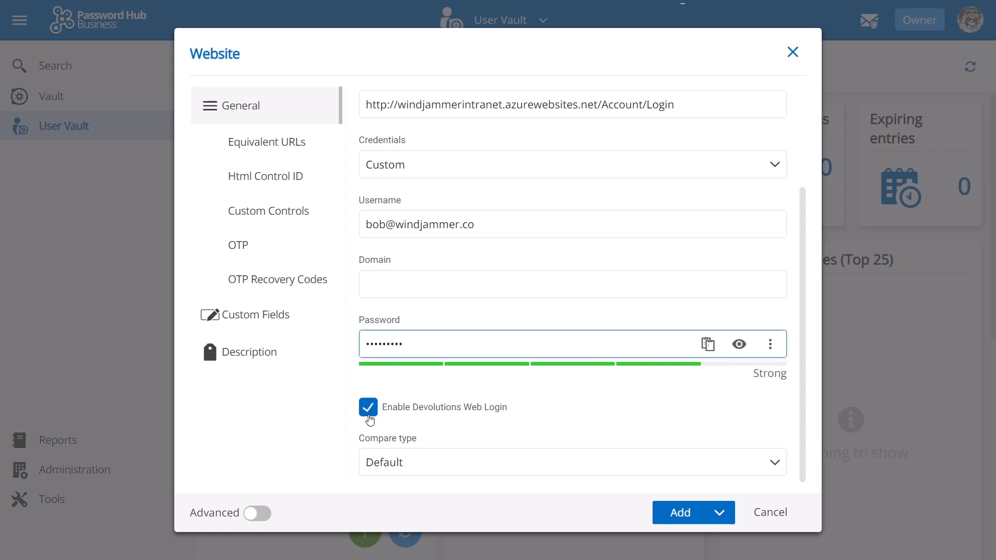
{"action": "left_click", "coordinate": [246, 110]}
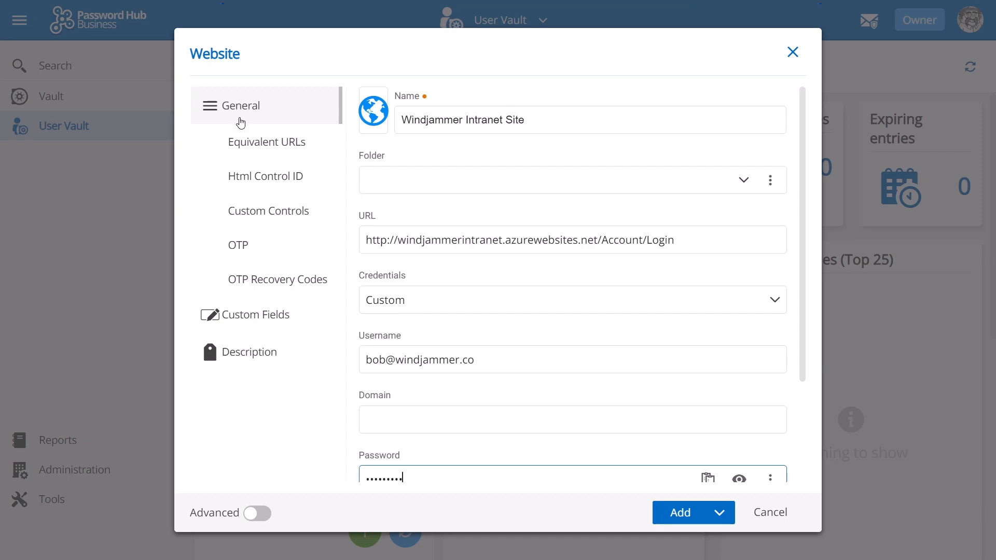
- Review the entry's Html Control ID, OTP, Description, password management and Entry Information sections
{"action": "left_click", "coordinate": [240, 178]}
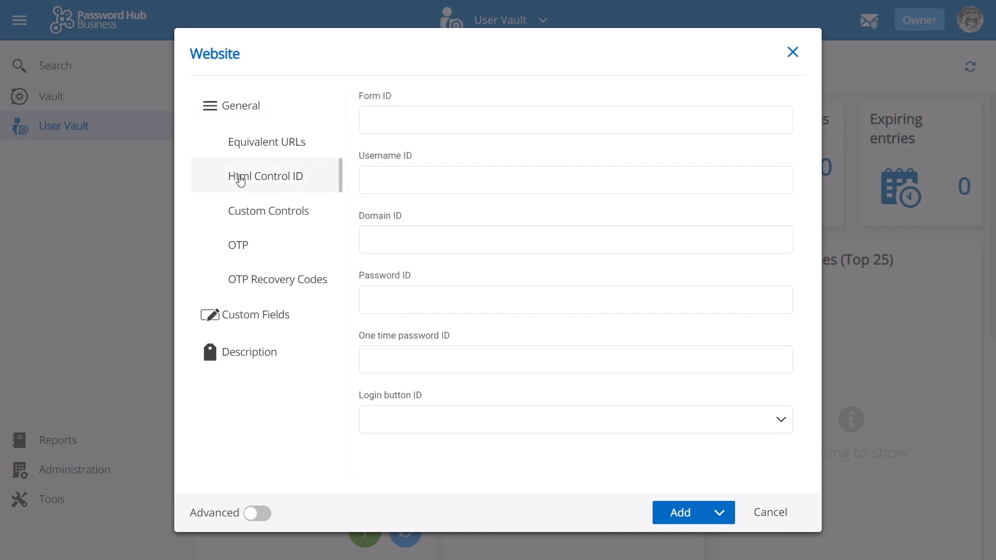
{"action": "left_click", "coordinate": [239, 247]}
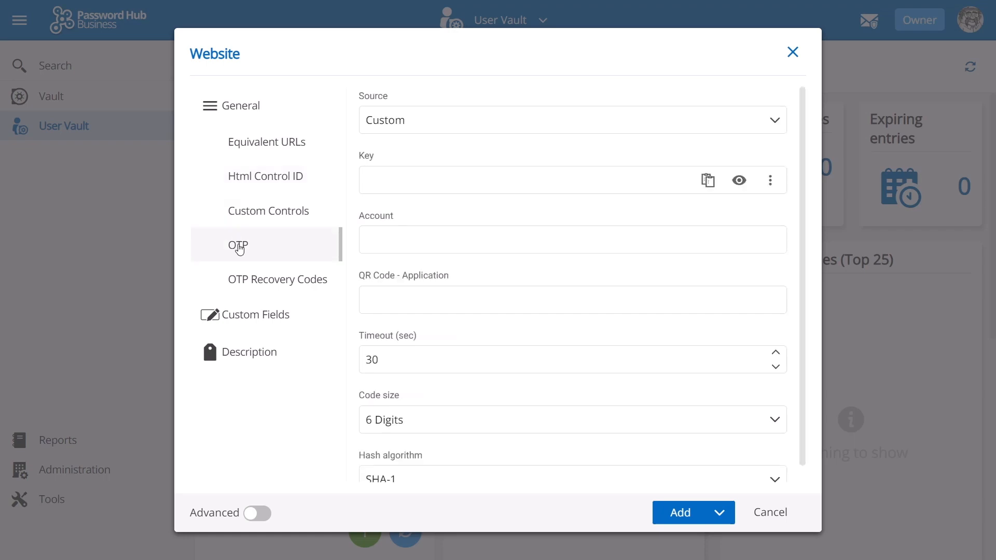
{"action": "left_click", "coordinate": [244, 285]}
{"action": "left_click", "coordinate": [248, 351]}
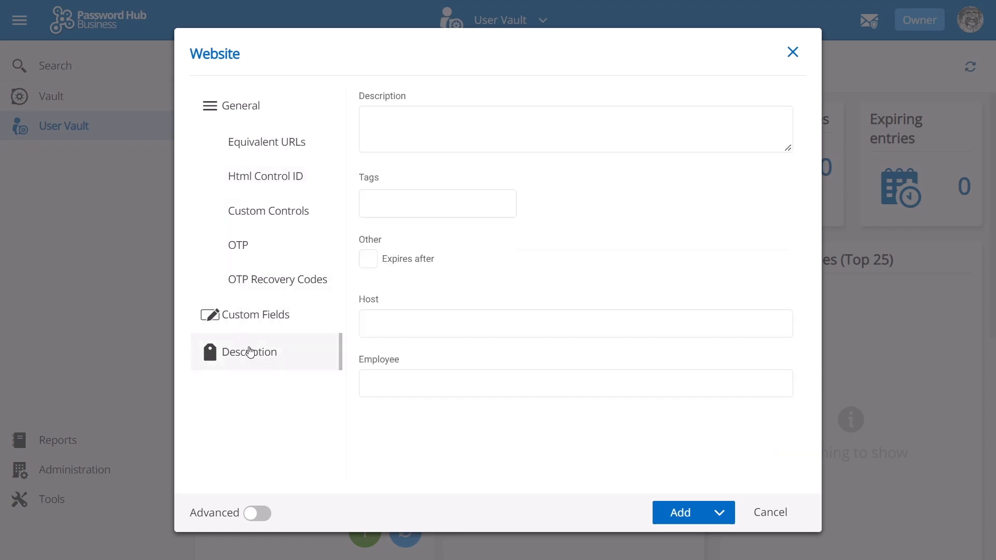
{"action": "left_click", "coordinate": [257, 513]}
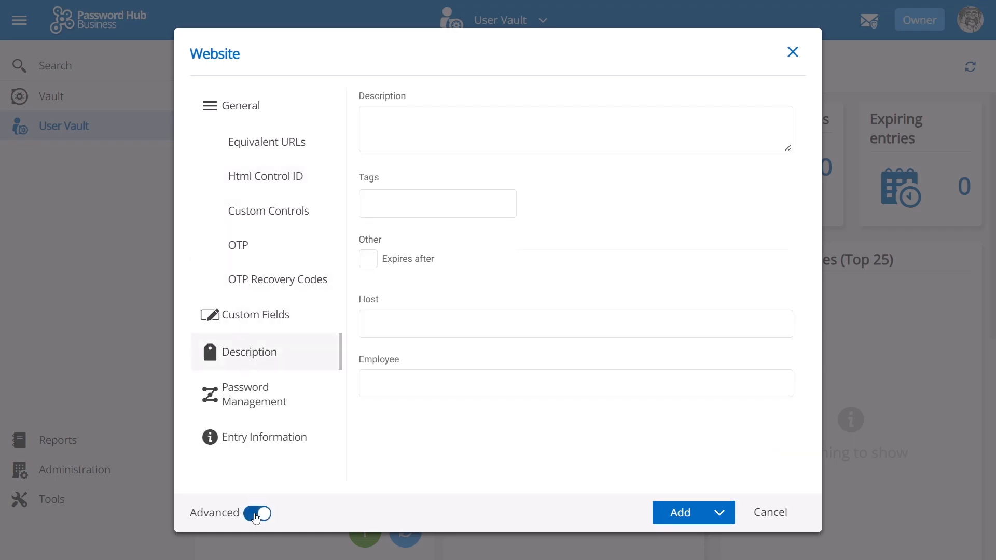
{"action": "left_click", "coordinate": [263, 395]}
{"action": "left_click", "coordinate": [257, 438]}
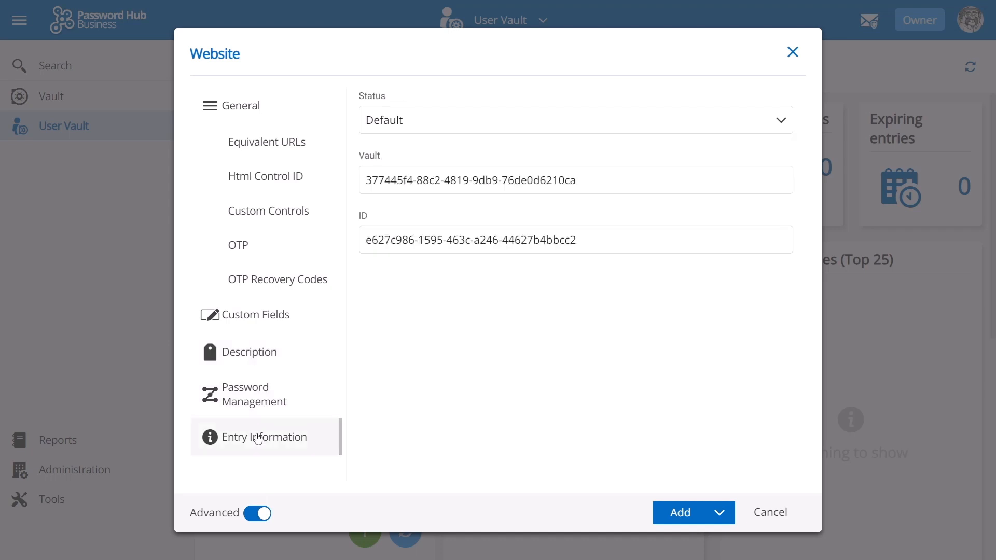
{"action": "left_click", "coordinate": [255, 399]}
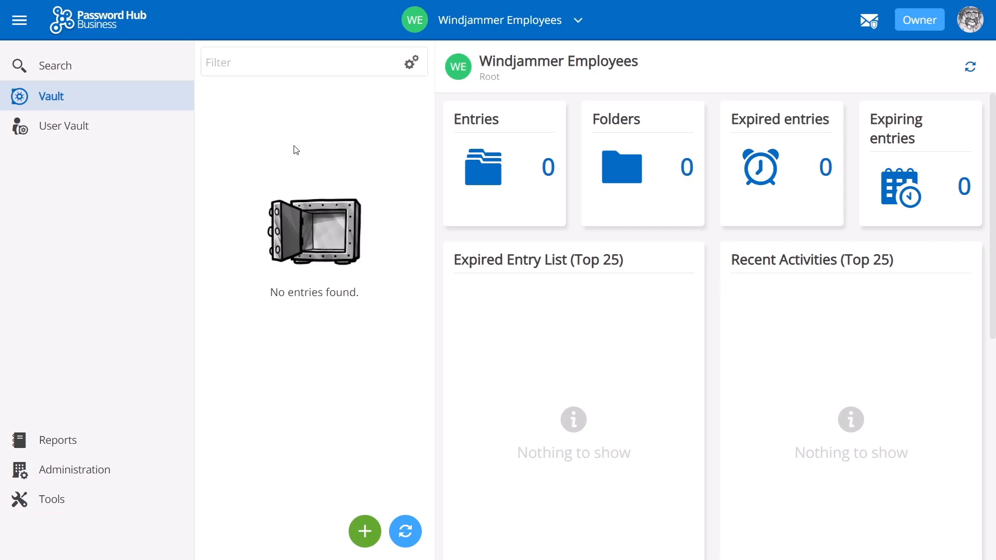
- Add the windjammerGuest wireless router entry with windjammerguest5Ghz, IP 192.168.2.10 and network windjammer
{"action": "left_click", "coordinate": [365, 531]}
{"action": "left_click", "coordinate": [699, 512]}
{"action": "type", "text": "windjammerGuest"}
{"action": "left_click", "coordinate": [406, 240]}
{"action": "type", "text": "windjammerguest5Ghz"}
{"action": "left_click", "coordinate": [411, 300]}
{"action": "left_click", "coordinate": [416, 360]}
{"action": "type", "text": "192.168.2.10"}
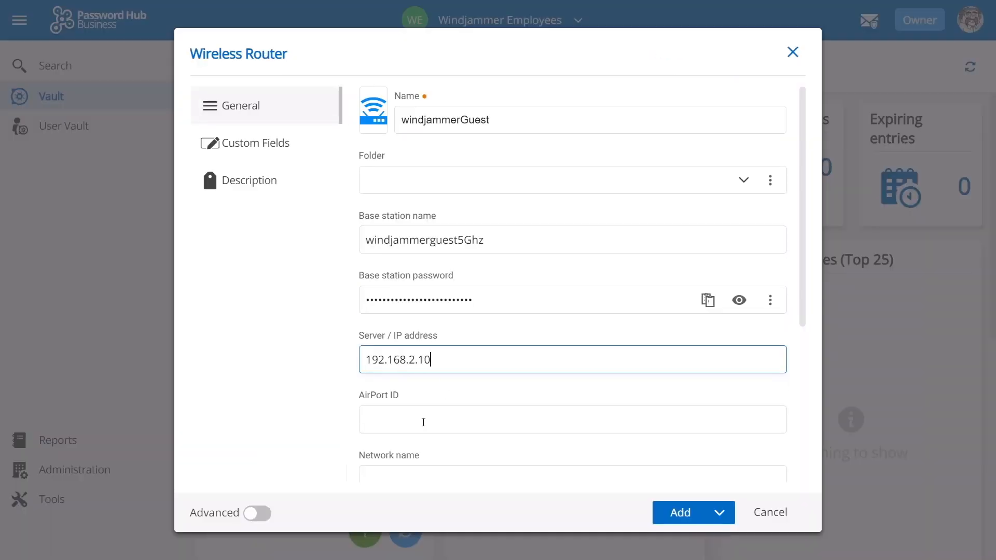
{"action": "left_click", "coordinate": [425, 475]}
{"action": "type", "text": "windjammer"}
{"action": "left_click", "coordinate": [680, 513]}
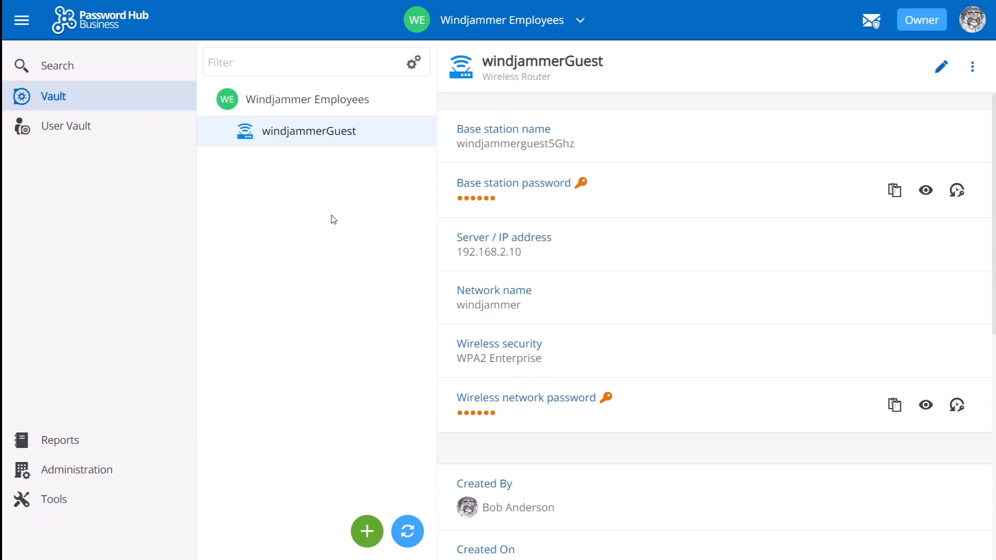
- Start a new Document entry for the Windjammer Policies file
{"action": "left_click", "coordinate": [367, 532]}
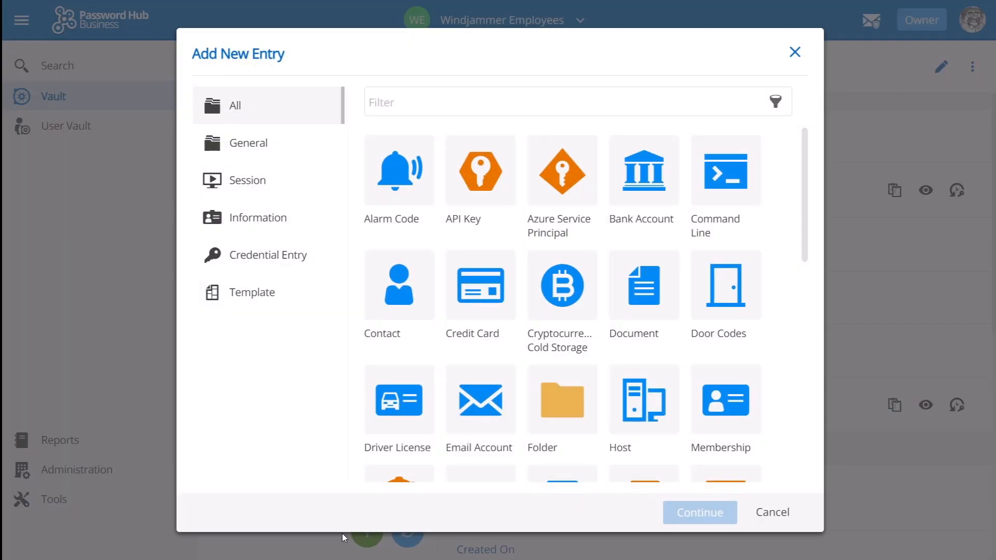
{"action": "left_click", "coordinate": [644, 285]}
{"action": "left_click", "coordinate": [701, 513]}
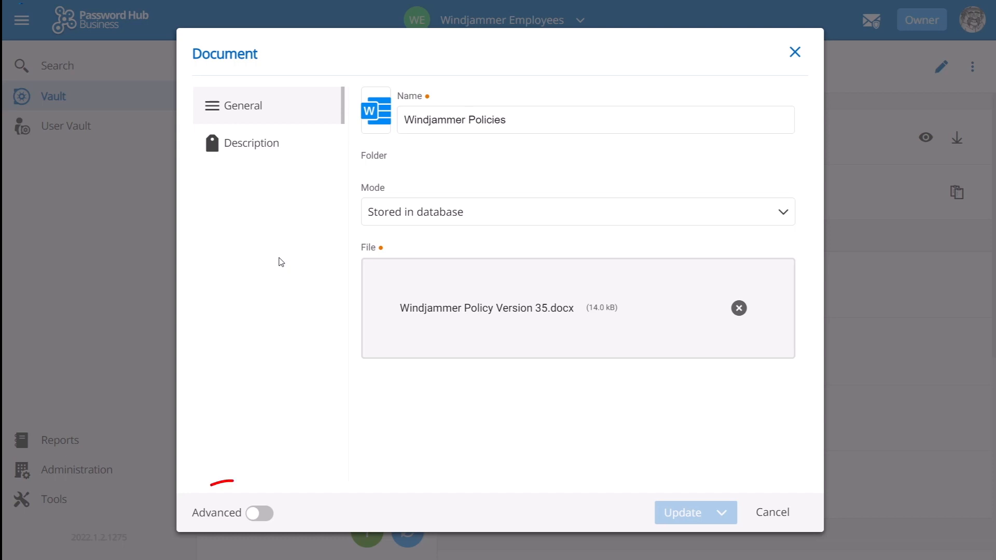
- Show the Windjammer Policies document's Security permissions summary, then switch to editing role assignments
{"action": "left_click", "coordinate": [262, 515]}
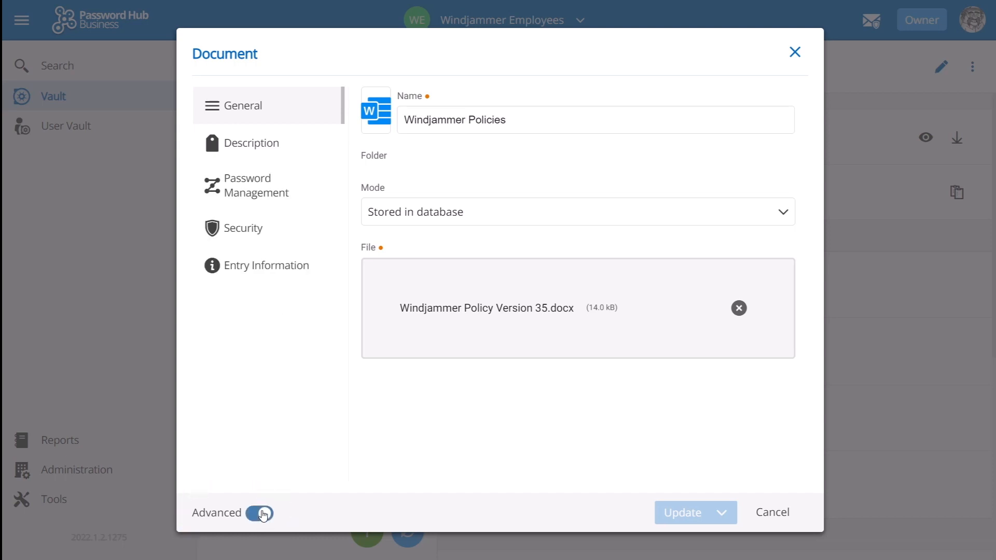
{"action": "left_click", "coordinate": [253, 240]}
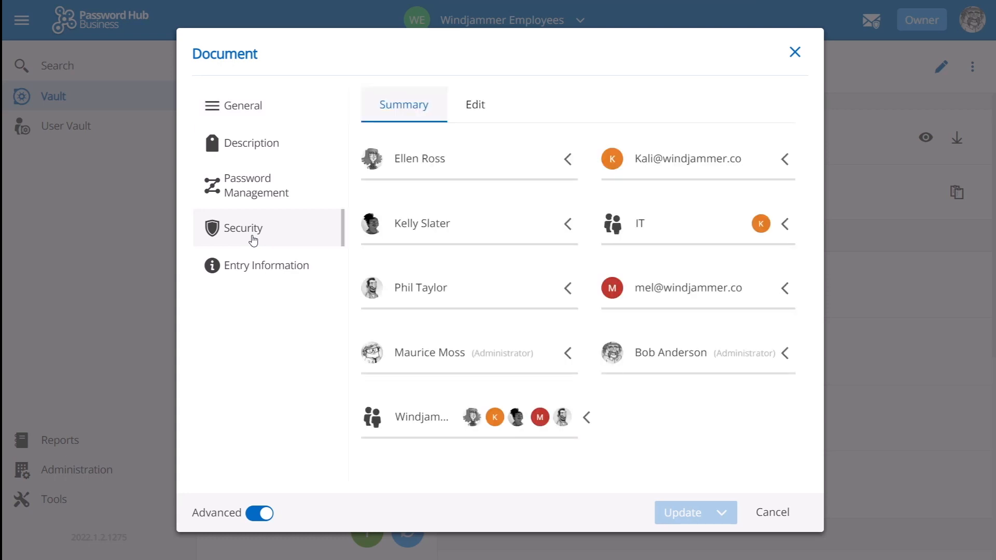
{"action": "left_click", "coordinate": [568, 159]}
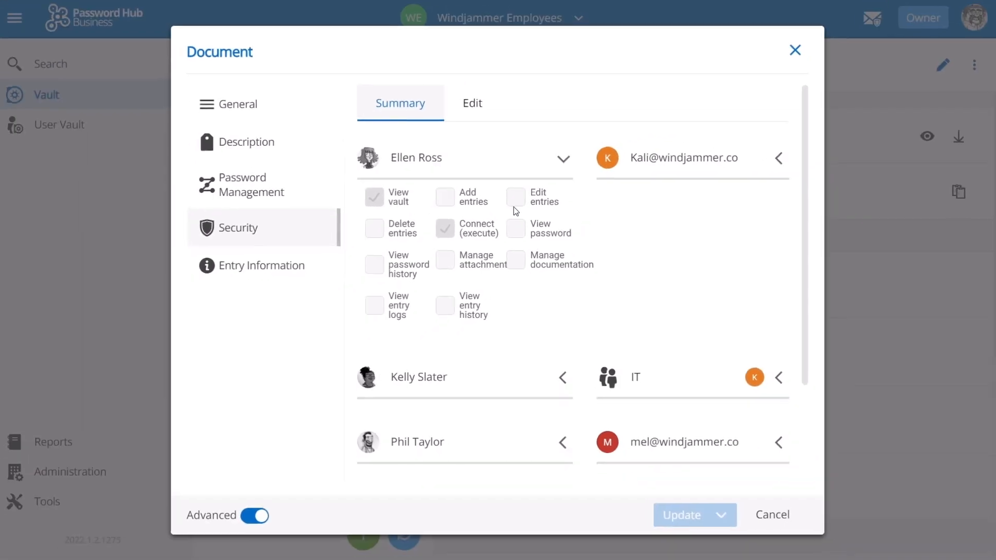
{"action": "left_click", "coordinate": [478, 113]}
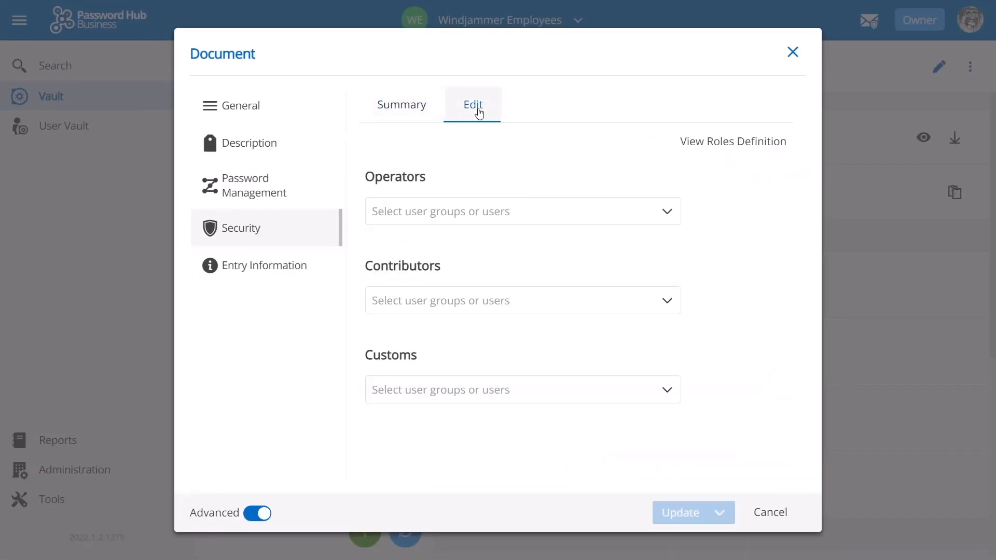
- Add a user under Customs with Edit entries permission and update the Windjammer Policies entry
{"action": "left_click", "coordinate": [668, 392]}
{"action": "left_click", "coordinate": [453, 463]}
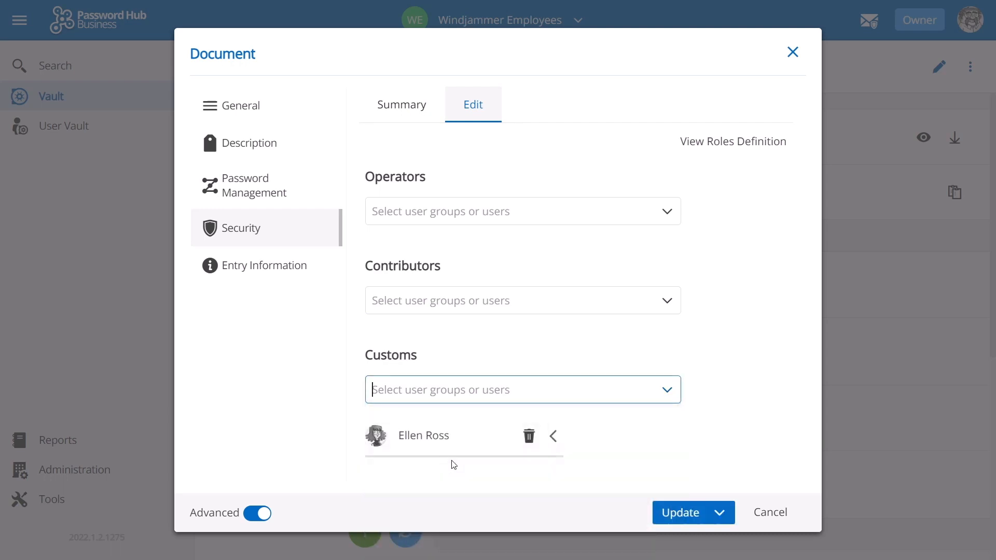
{"action": "left_click", "coordinate": [554, 438]}
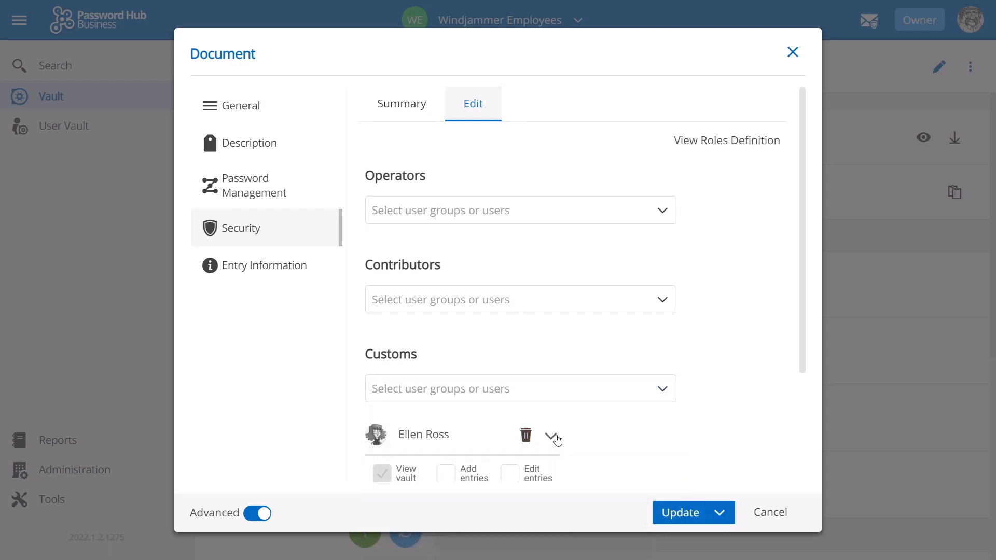
{"action": "scroll", "coordinate": [557, 440], "scroll_direction": "down", "scroll_amount": 3}
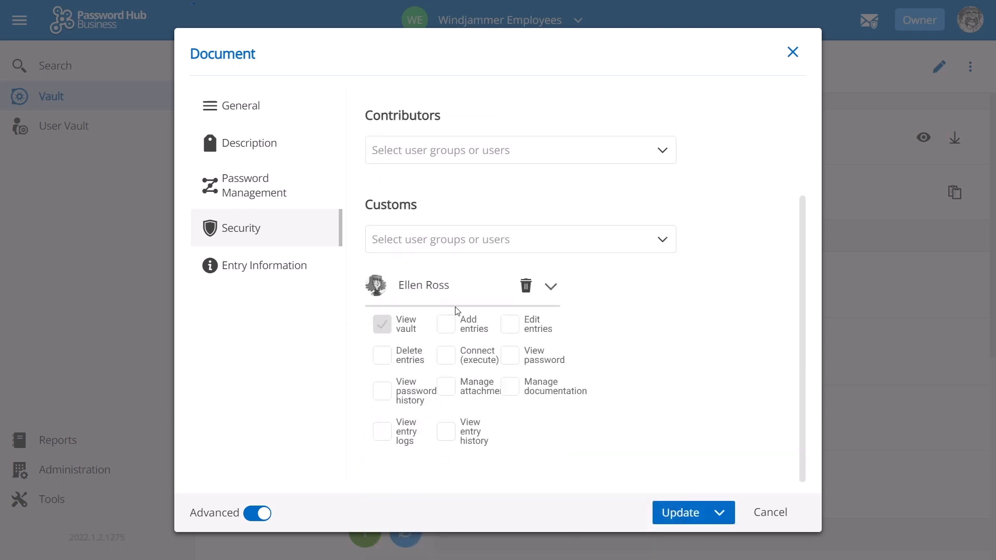
{"action": "left_click", "coordinate": [510, 326]}
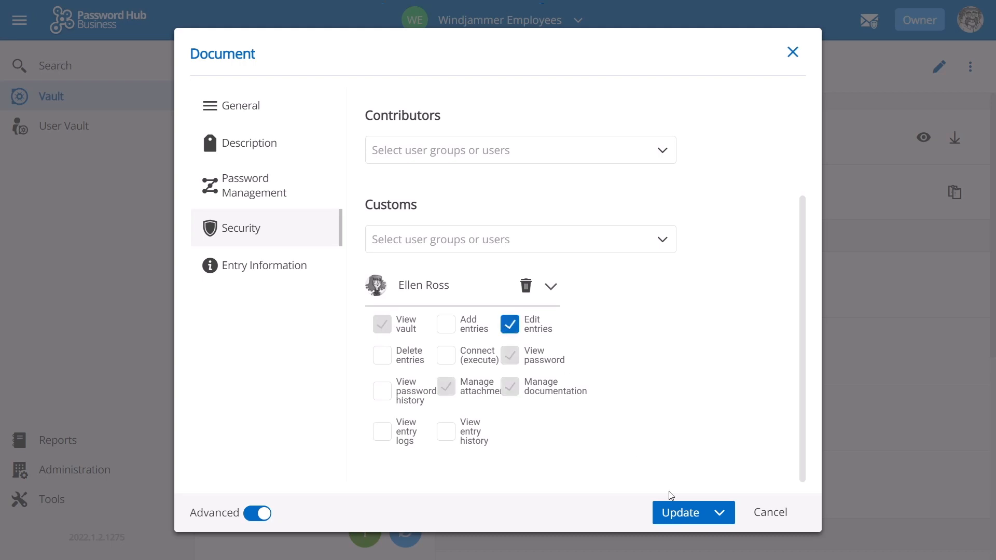
{"action": "left_click", "coordinate": [681, 514]}
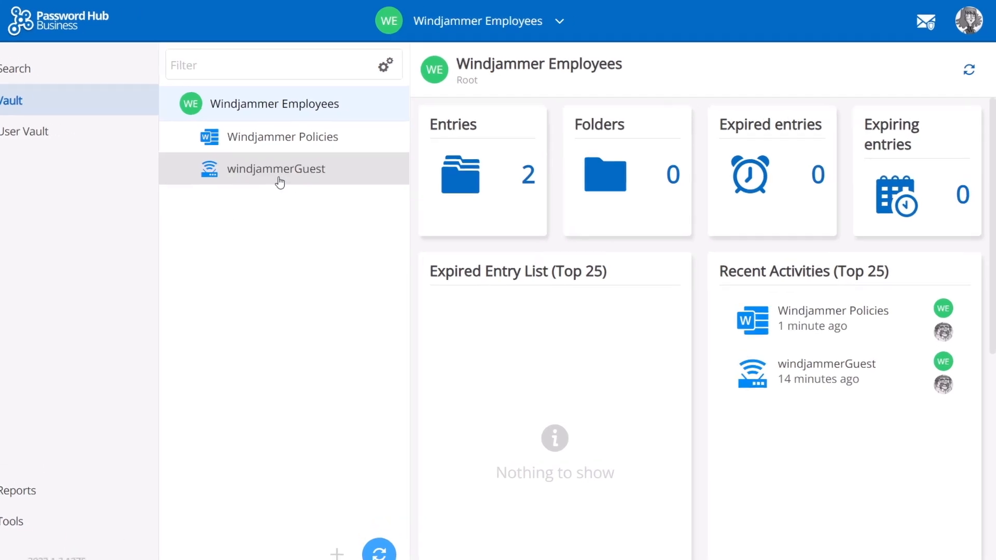
- View the windjammerGuest router and Windjammer Policies document entries, opening Windjammer Policies for editing
{"action": "left_click", "coordinate": [293, 180]}
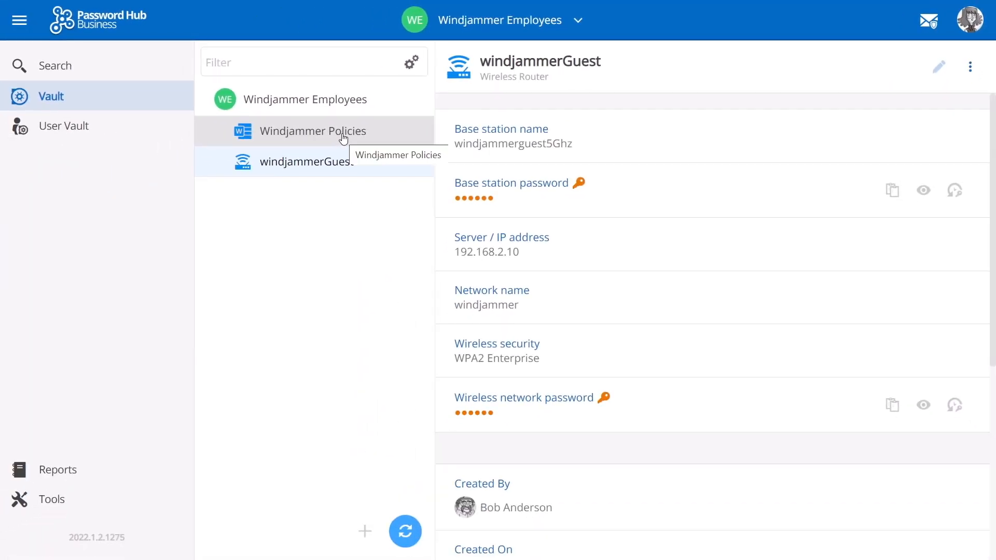
{"action": "left_click", "coordinate": [343, 138]}
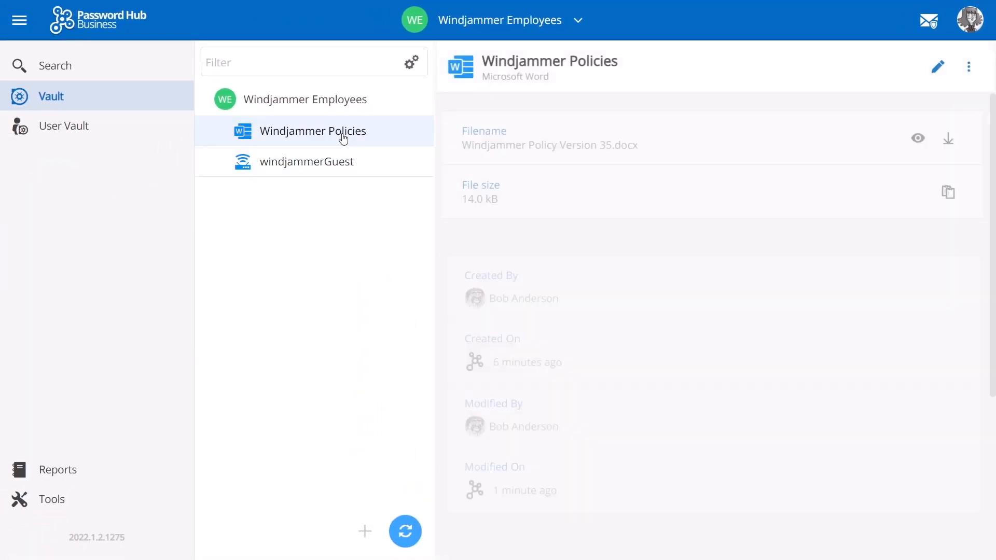
{"action": "left_click", "coordinate": [939, 67]}
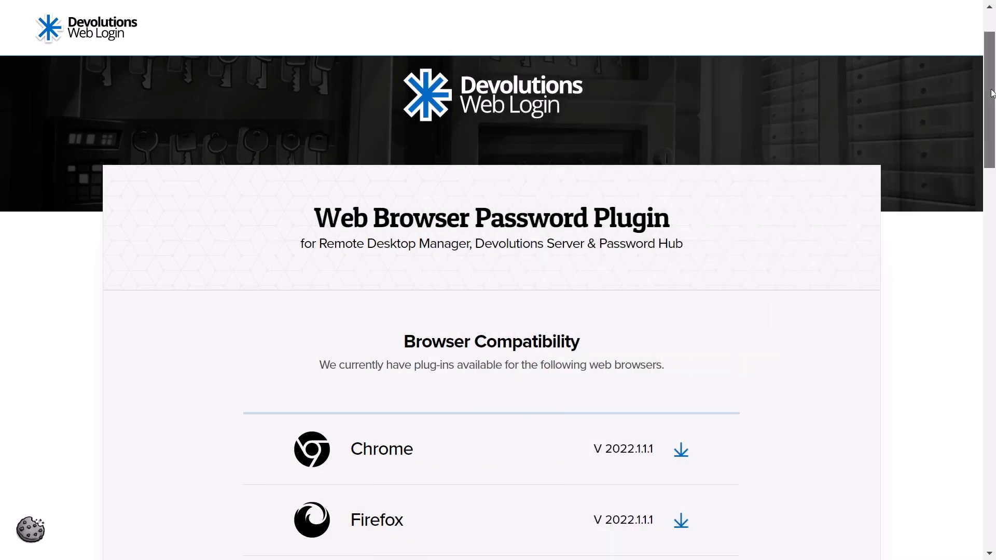
- Exit browser fullscreen and bring up the Devolutions Web Login extension popup
{"action": "left_click_drag", "start_coordinate": [990, 93], "coordinate": [992, 137]}
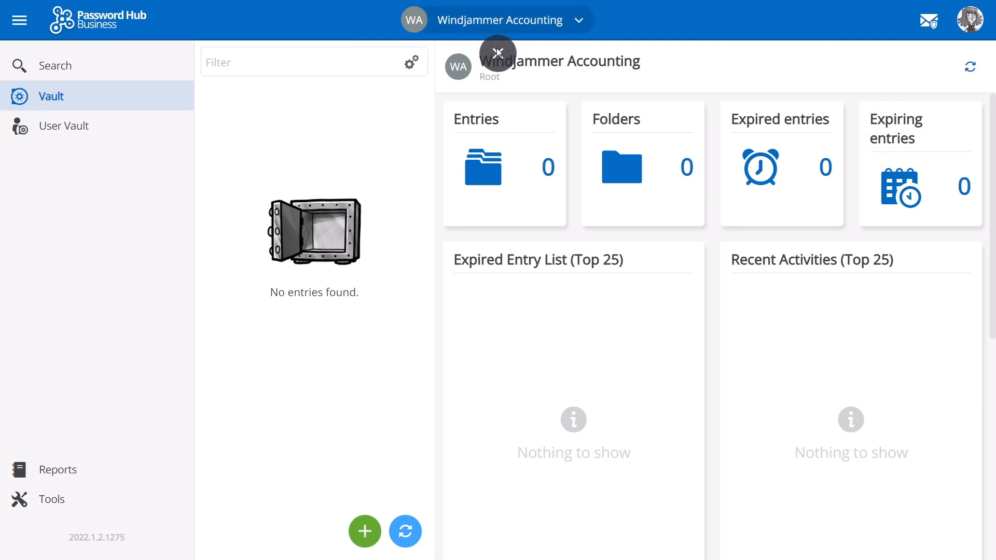
{"action": "left_click", "coordinate": [502, 62]}
{"action": "left_click", "coordinate": [906, 40]}
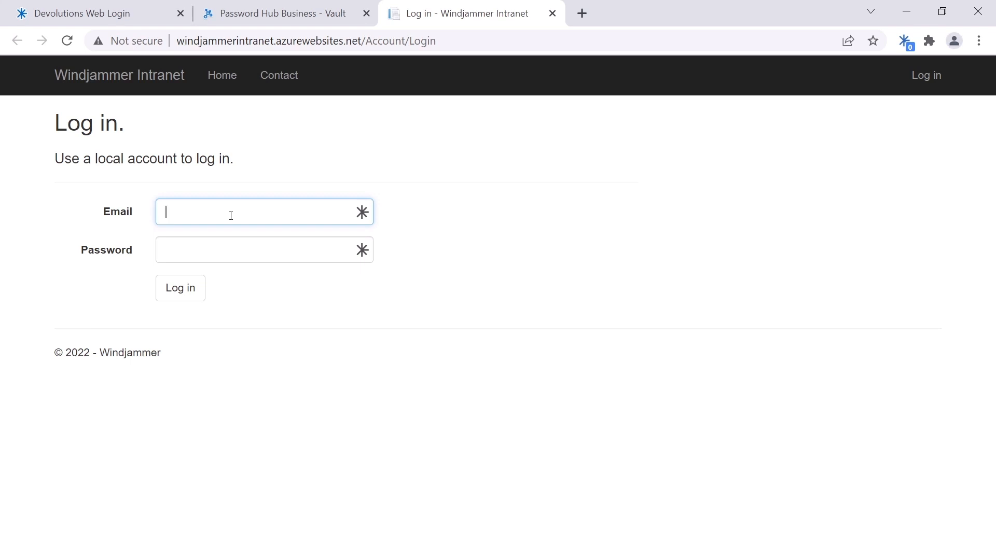
- Enter the sign-in e-mail and save the site to the User vault with no folder
{"action": "type", "text": "ellen@"}
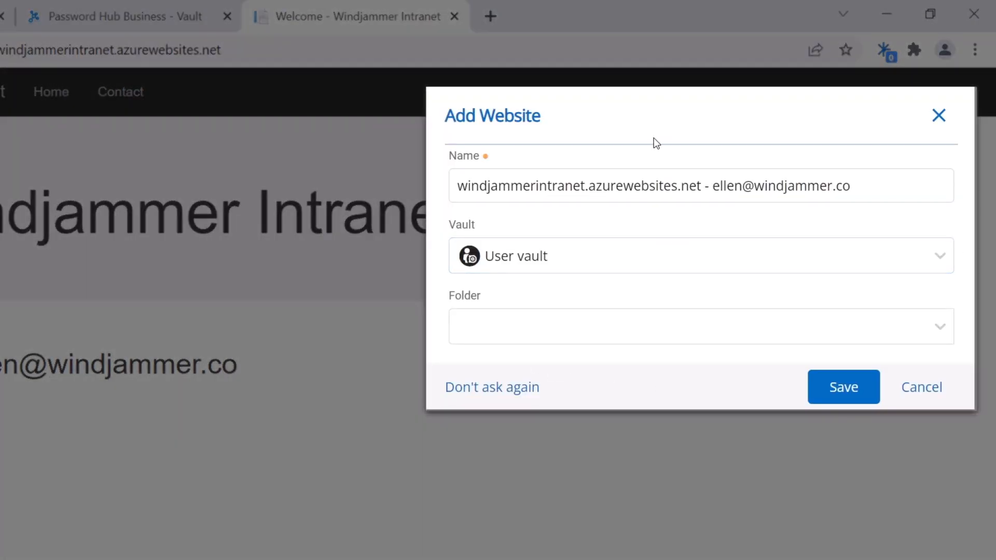
{"action": "left_click", "coordinate": [942, 260]}
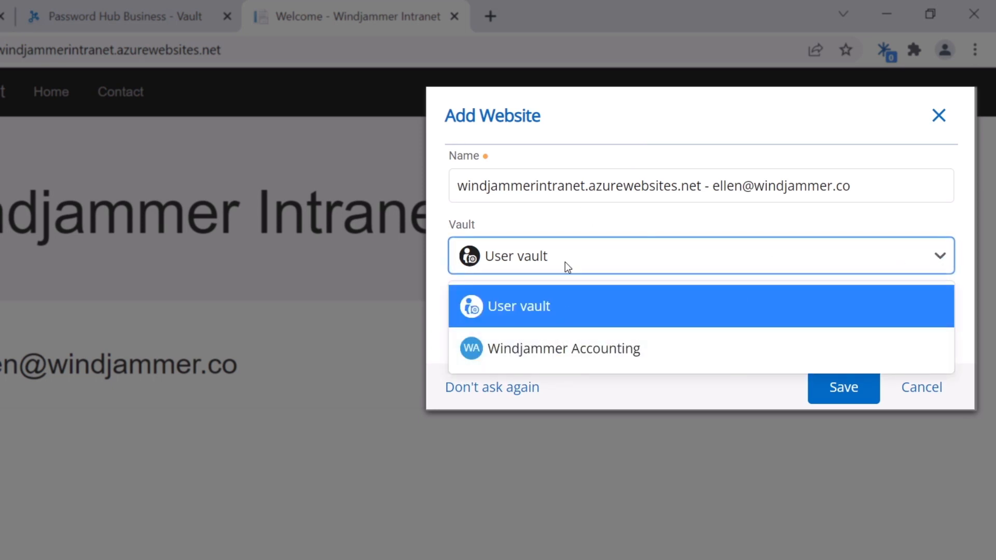
{"action": "left_click", "coordinate": [527, 313]}
{"action": "left_click", "coordinate": [515, 325]}
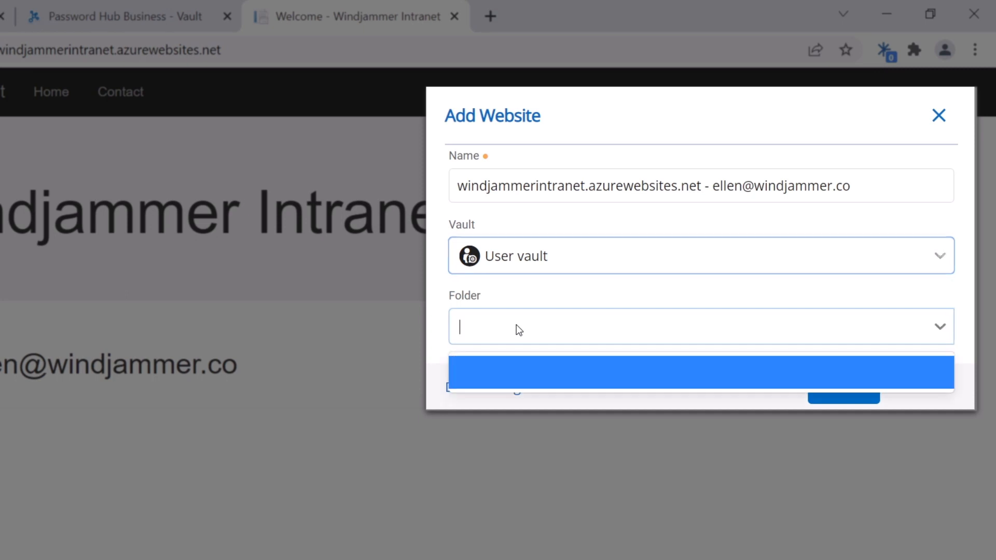
{"action": "left_click", "coordinate": [673, 326]}
{"action": "left_click", "coordinate": [843, 388]}
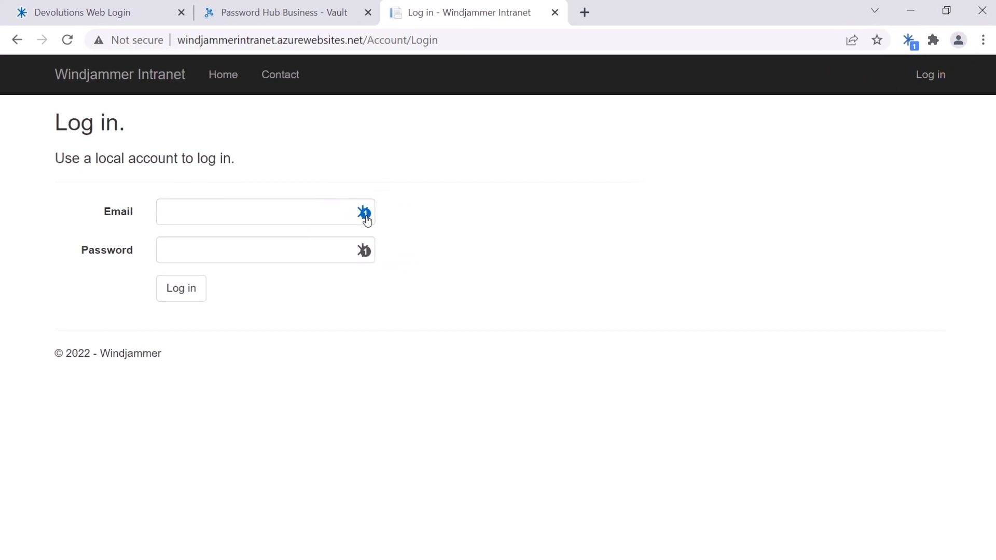
- Autofill the intranet login form with the saved credentials and log in
{"action": "left_click", "coordinate": [551, 218]}
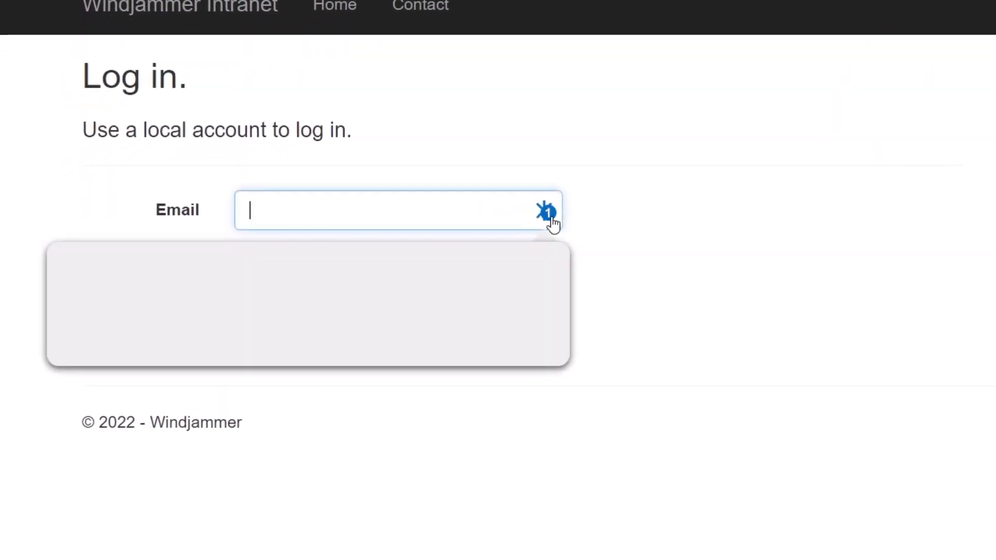
{"action": "left_click", "coordinate": [368, 316]}
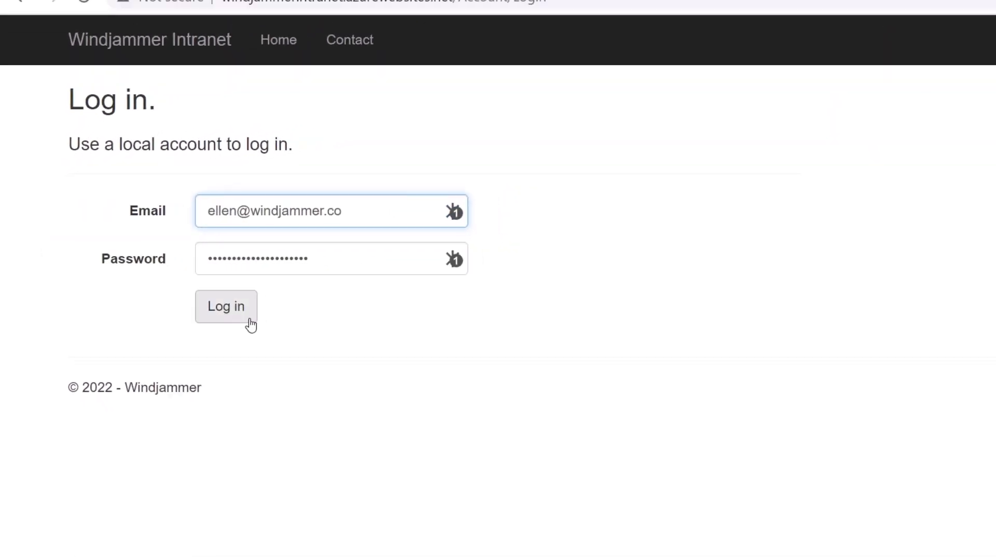
{"action": "left_click", "coordinate": [271, 325]}
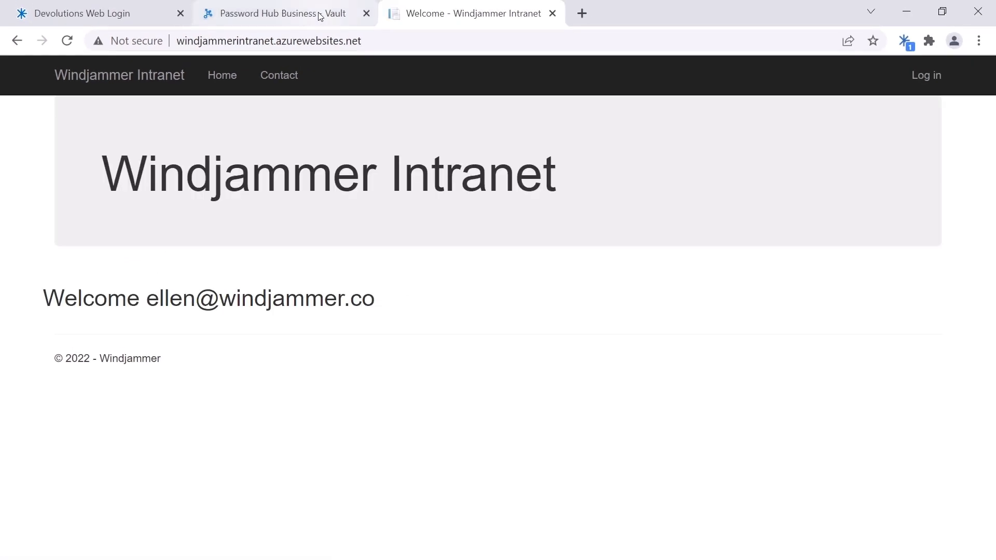
- Inspect the new intranet entry's credentials in the Password Hub User Vault, then cancel without changes
{"action": "left_click", "coordinate": [319, 16]}
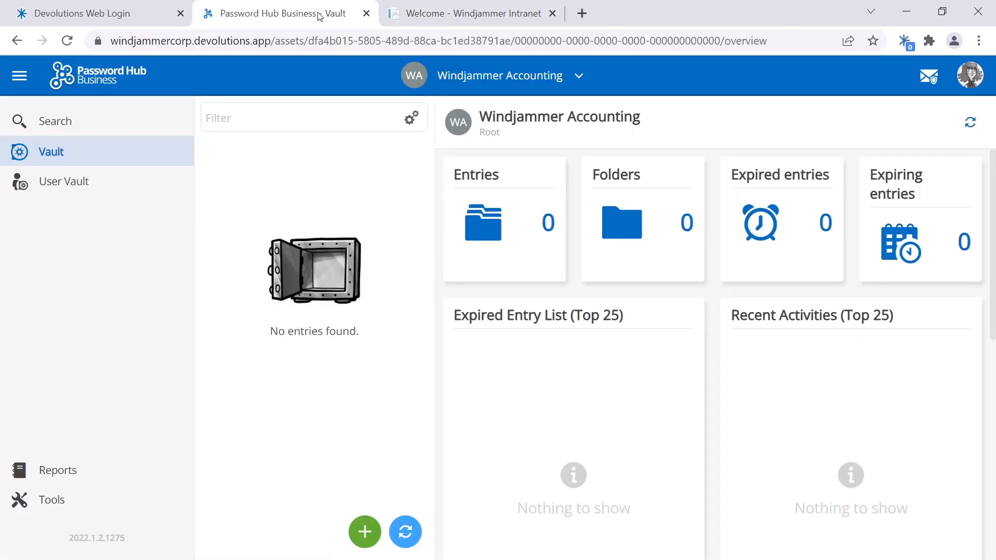
{"action": "left_click", "coordinate": [80, 191]}
{"action": "left_click", "coordinate": [362, 207]}
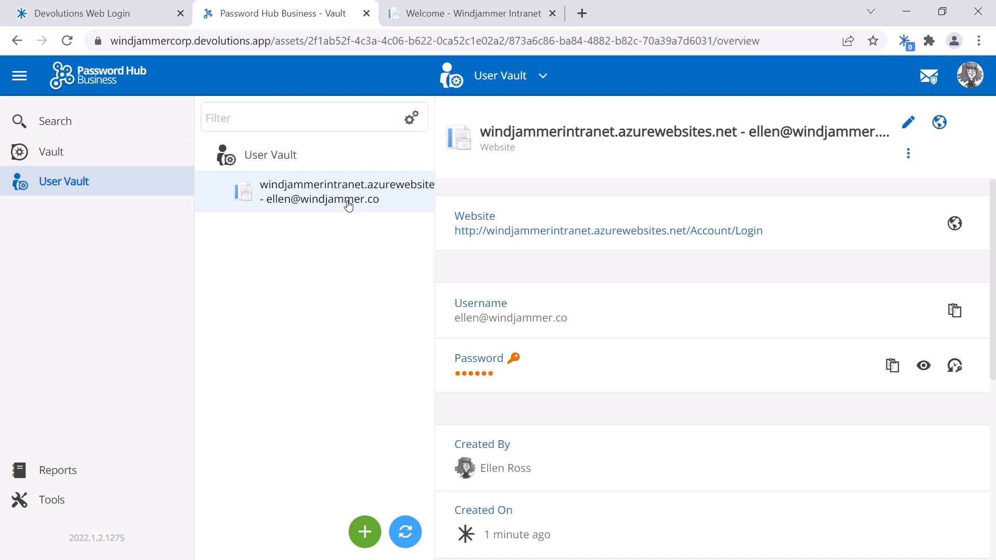
{"action": "left_click", "coordinate": [913, 127]}
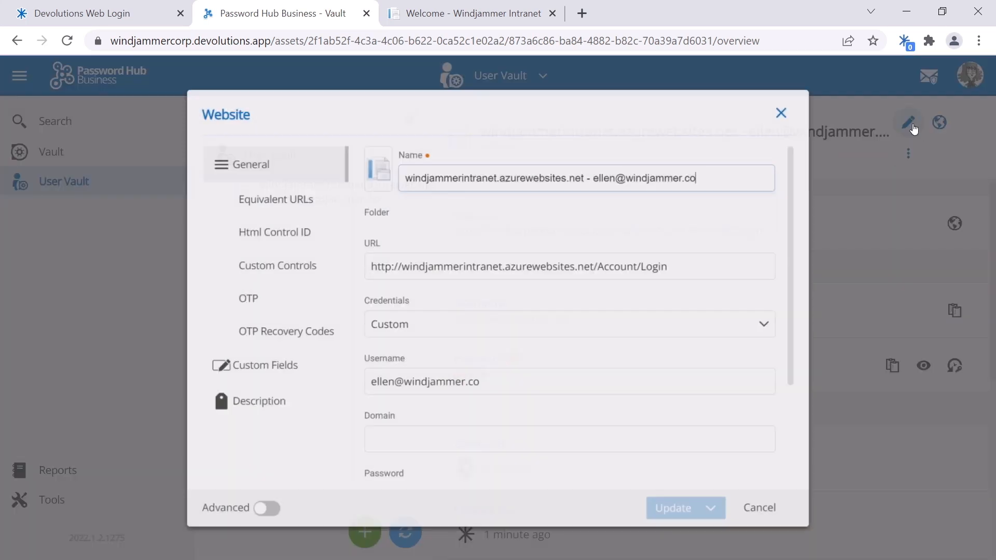
{"action": "scroll", "coordinate": [476, 345], "scroll_direction": "down", "scroll_amount": 3}
{"action": "left_click", "coordinate": [438, 298]}
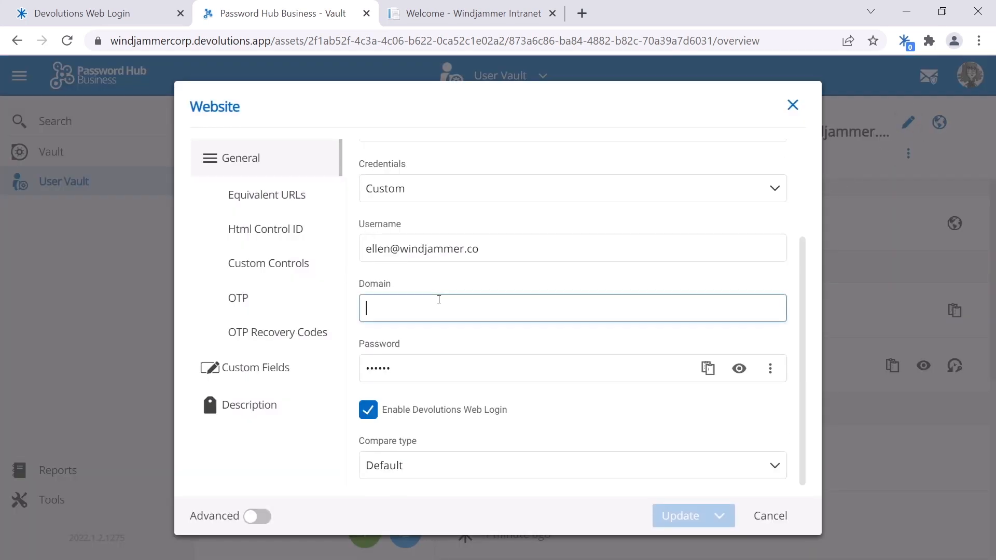
{"action": "left_click", "coordinate": [770, 516]}
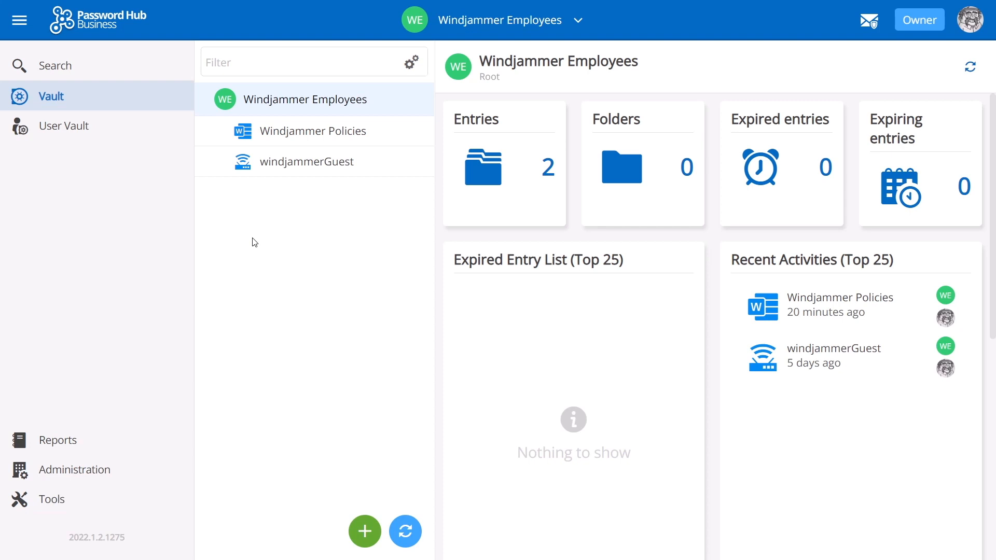
- Go to Tools > Apps & Tools and scroll to the Password Hub Importer under Companion Tools
{"action": "left_click", "coordinate": [58, 503]}
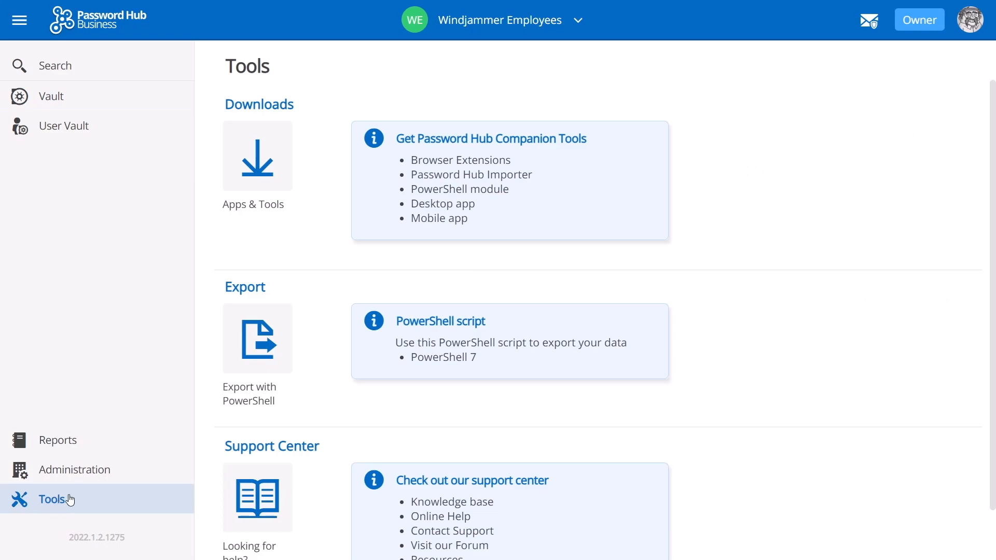
{"action": "left_click", "coordinate": [270, 170]}
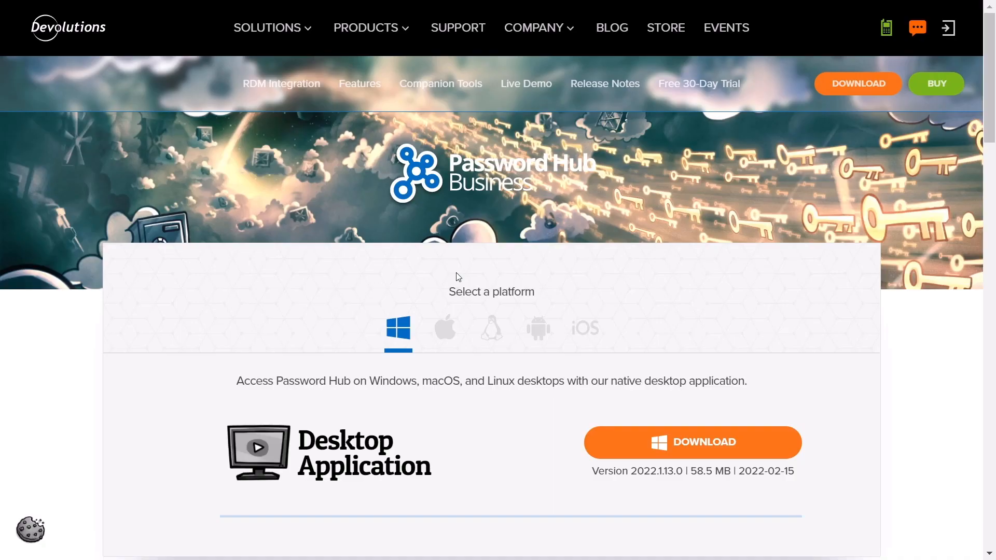
{"action": "scroll", "coordinate": [469, 347], "scroll_direction": "down", "scroll_amount": 3}
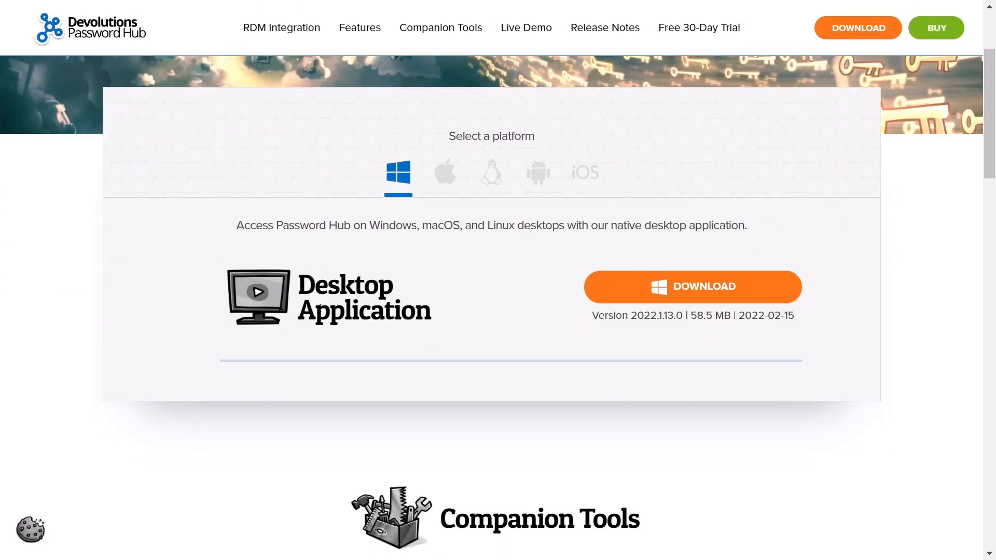
{"action": "scroll", "coordinate": [393, 313], "scroll_direction": "down", "scroll_amount": 6}
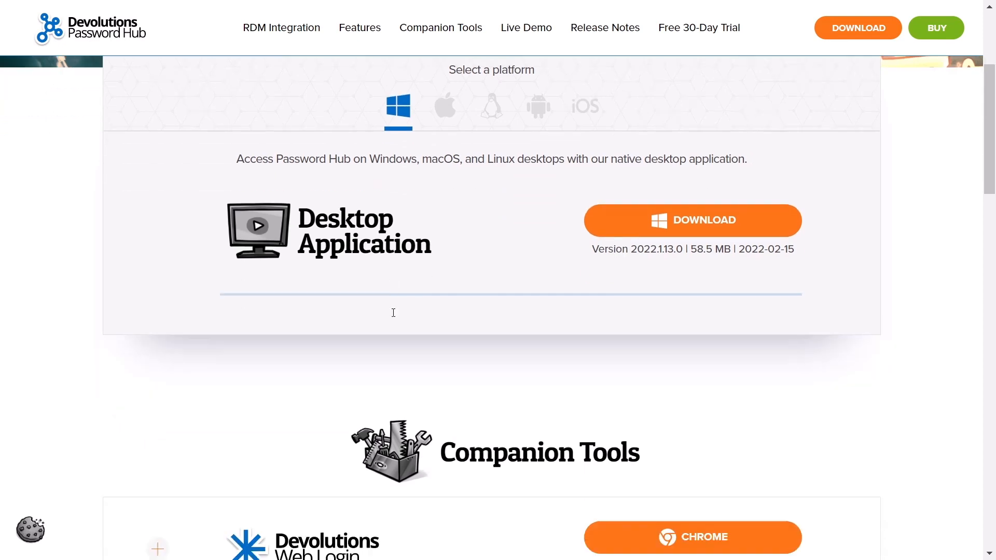
{"action": "scroll", "coordinate": [393, 313], "scroll_direction": "down", "scroll_amount": 2}
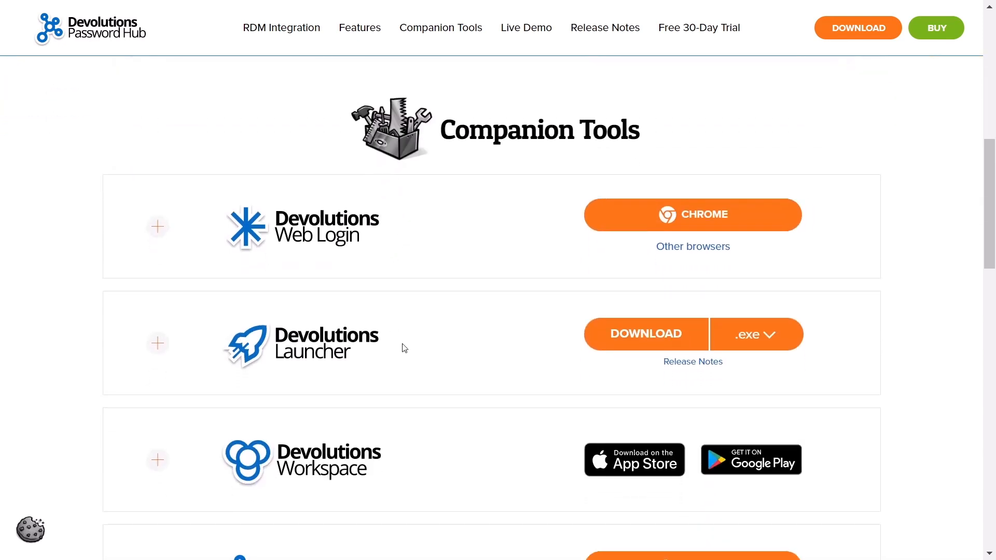
{"action": "scroll", "coordinate": [405, 348], "scroll_direction": "down", "scroll_amount": 3}
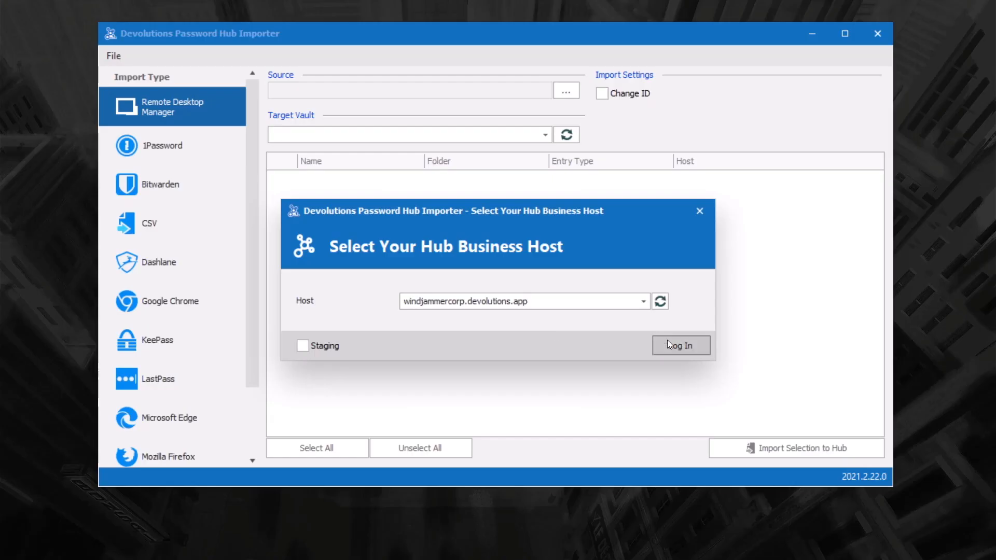
- Sign in to the Hub Business host and set Windjammer Marketing as the target vault
{"action": "left_click", "coordinate": [678, 346]}
{"action": "left_click", "coordinate": [546, 136]}
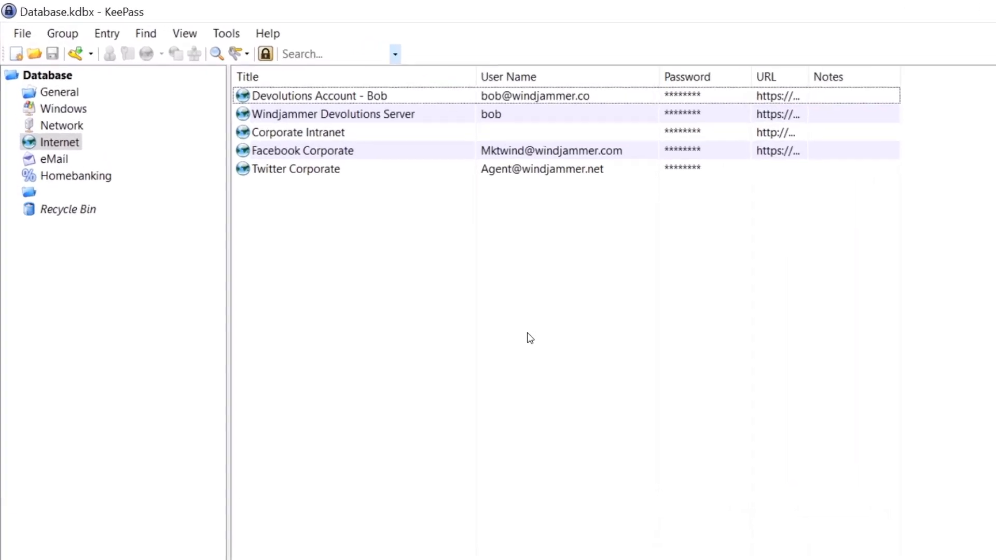
{"action": "left_click", "coordinate": [66, 187]}
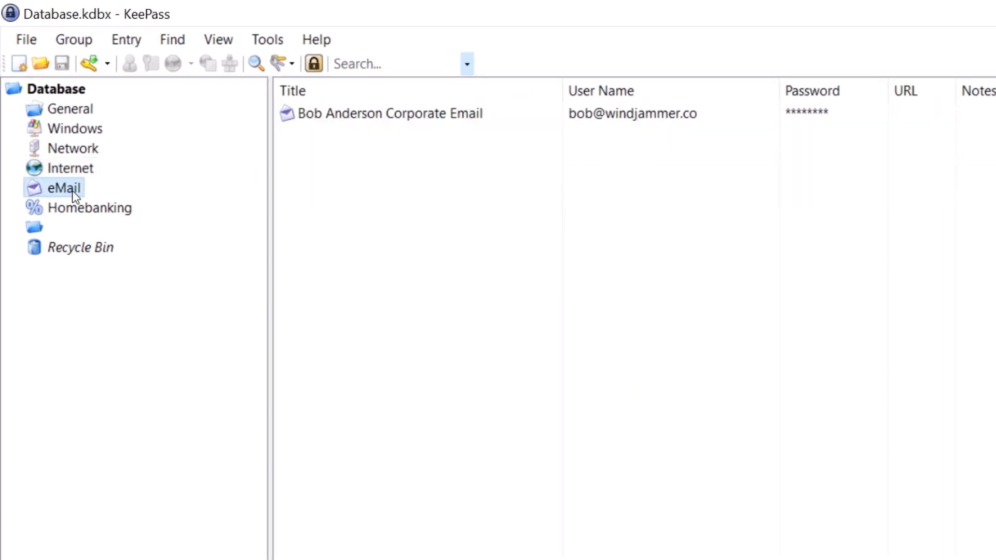
{"action": "left_click", "coordinate": [65, 169]}
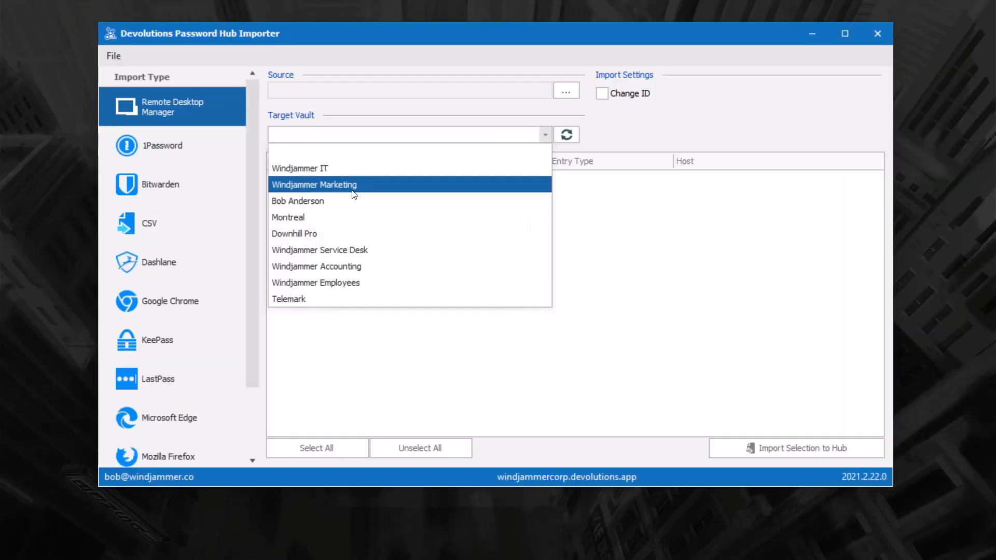
{"action": "left_click", "coordinate": [354, 185]}
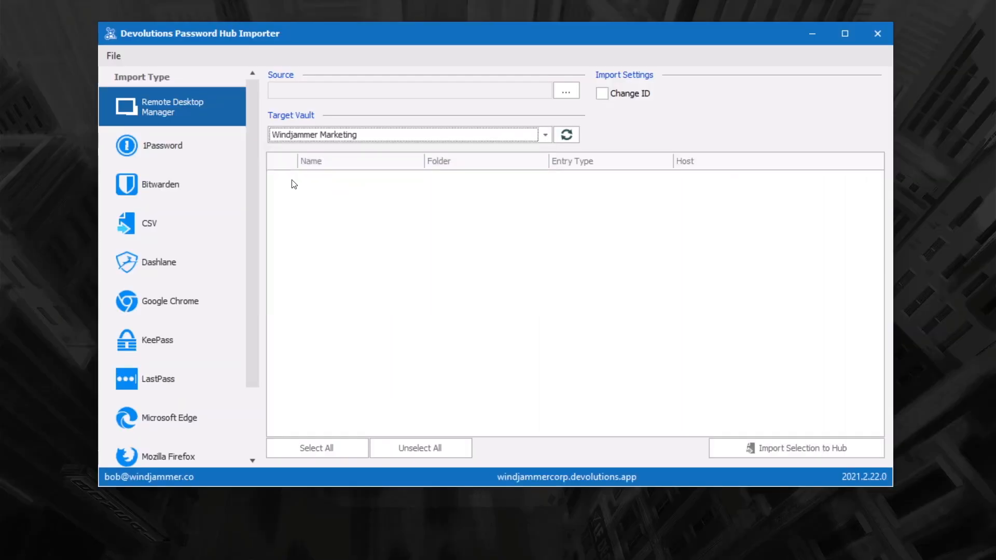
{"action": "left_click_drag", "start_coordinate": [257, 181], "coordinate": [244, 266]}
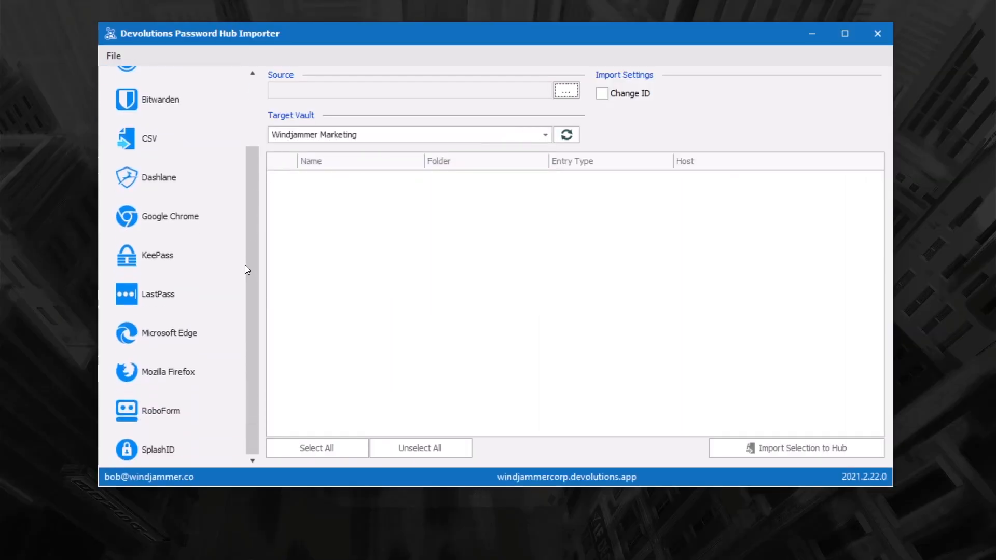
- Import the KeePass Database.xml entries as websites into the hub
{"action": "left_click", "coordinate": [159, 259]}
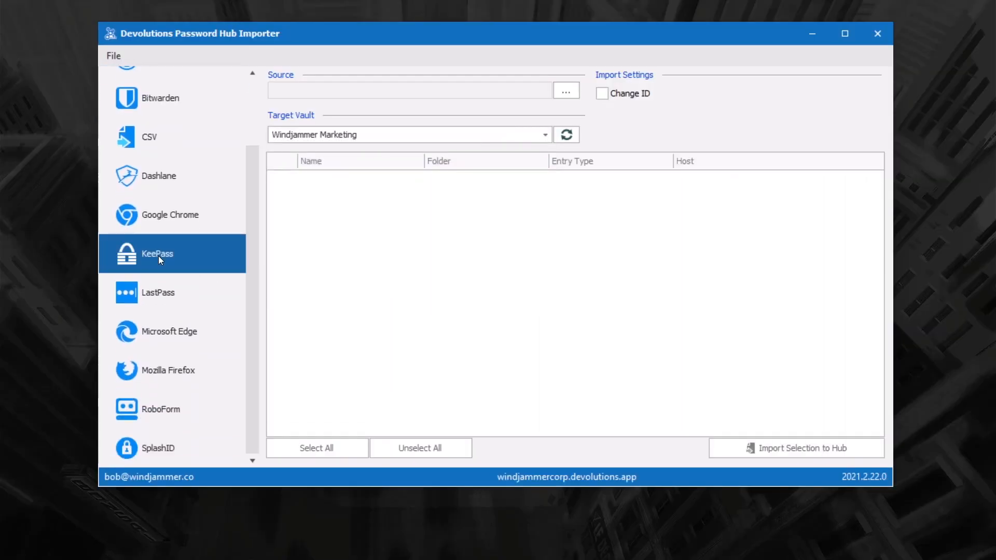
{"action": "left_click", "coordinate": [563, 95]}
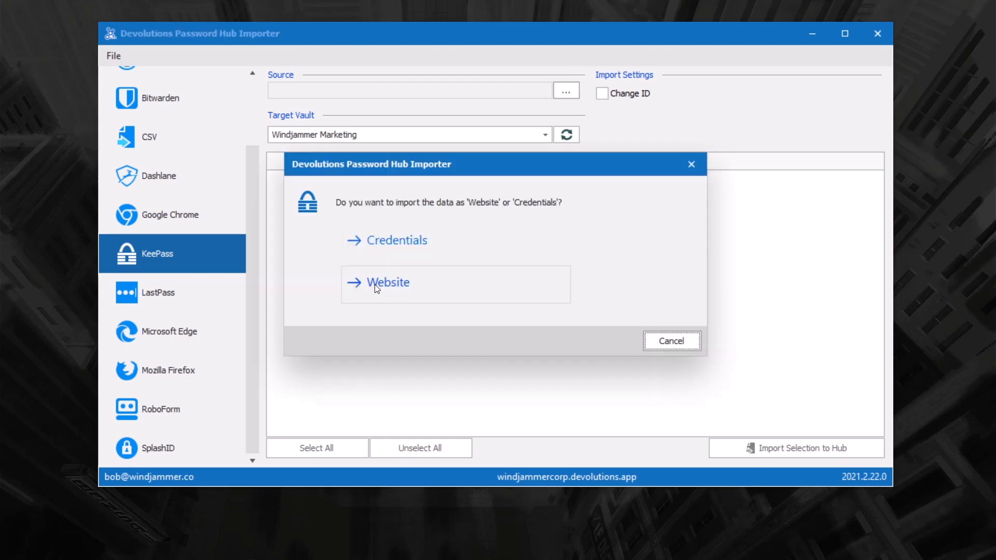
{"action": "left_click", "coordinate": [375, 285]}
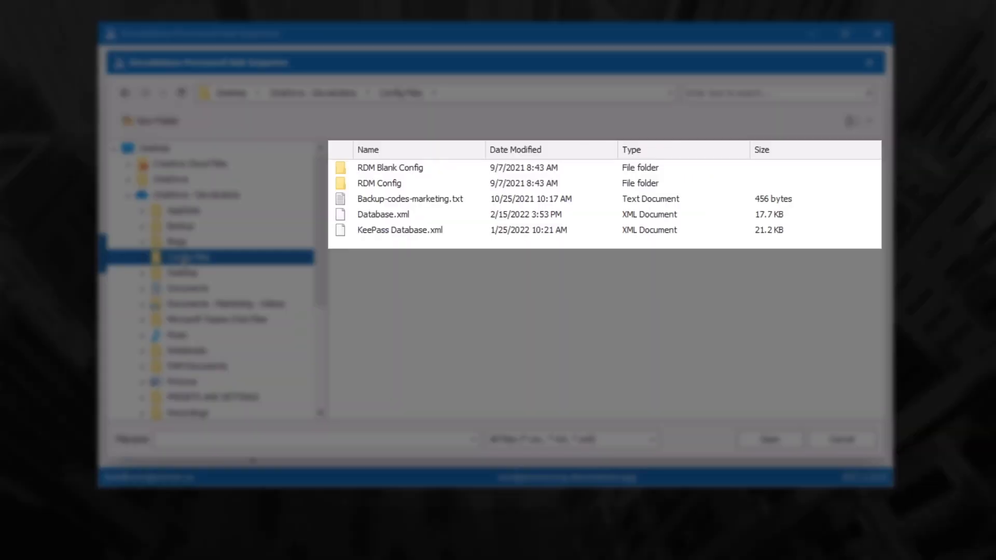
{"action": "left_click", "coordinate": [386, 229]}
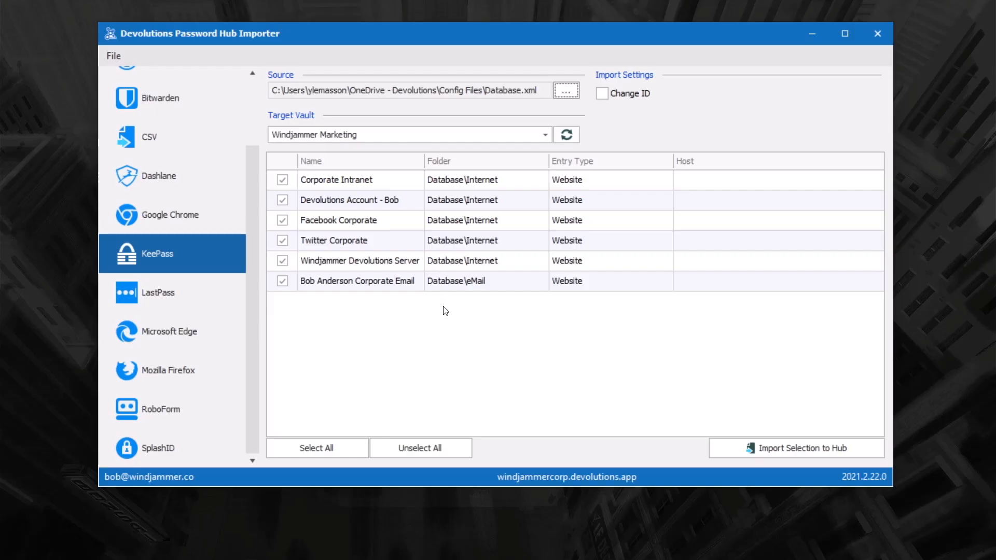
{"action": "left_click", "coordinate": [777, 449]}
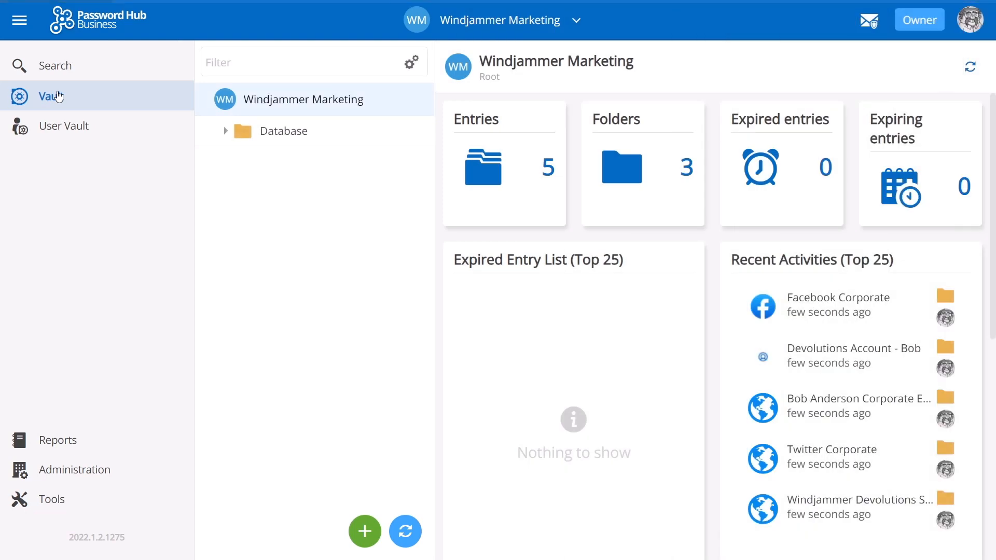
- Expand the Database folder and inspect the Devolutions and Facebook Corporate entries
{"action": "left_click", "coordinate": [226, 131]}
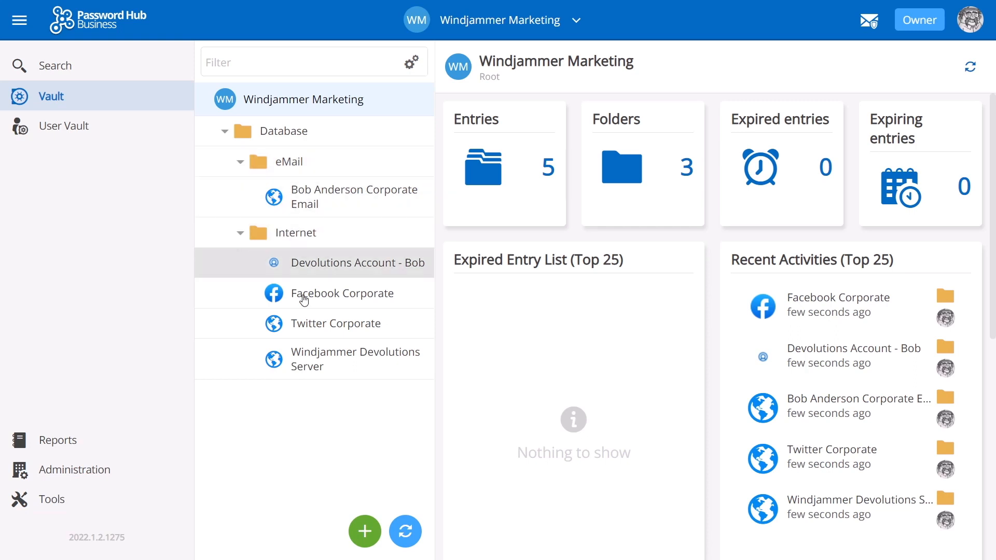
{"action": "left_click", "coordinate": [322, 263]}
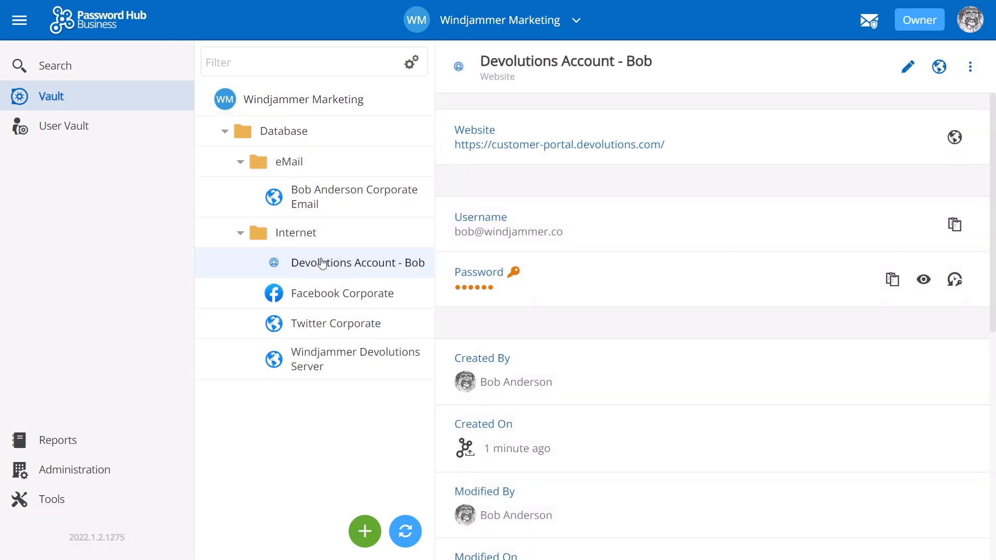
{"action": "left_click", "coordinate": [331, 301]}
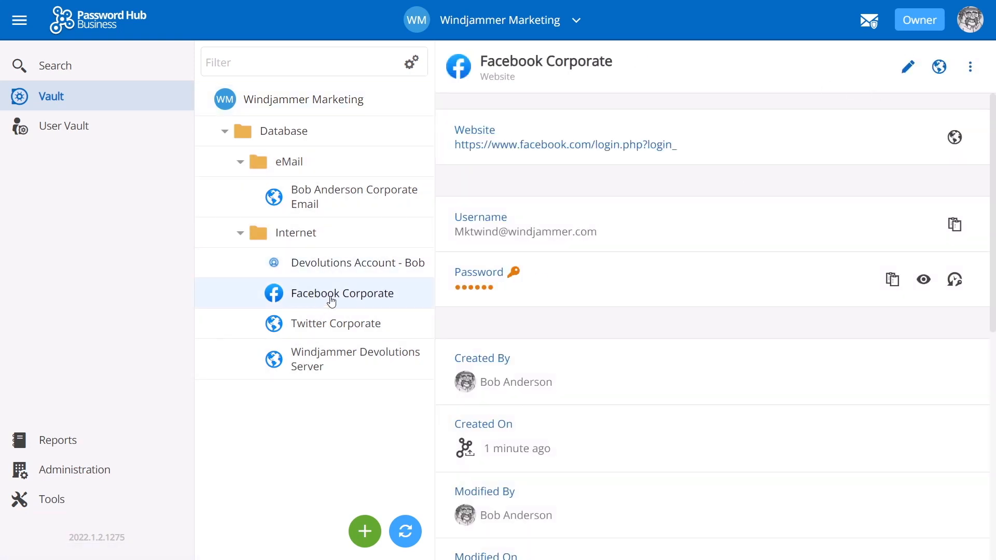
{"action": "left_click", "coordinate": [908, 67]}
{"action": "scroll", "coordinate": [802, 291], "scroll_direction": "down", "scroll_amount": 2}
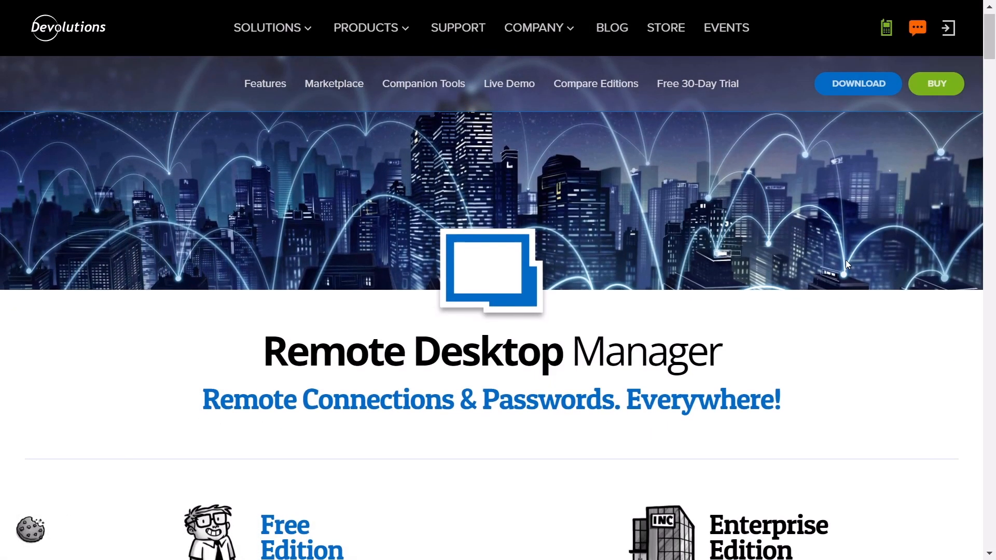
- Scroll the Remote Desktop Manager page past the Free/Enterprise comparison to the Centralize section
{"action": "scroll", "coordinate": [847, 264], "scroll_direction": "down", "scroll_amount": 1}
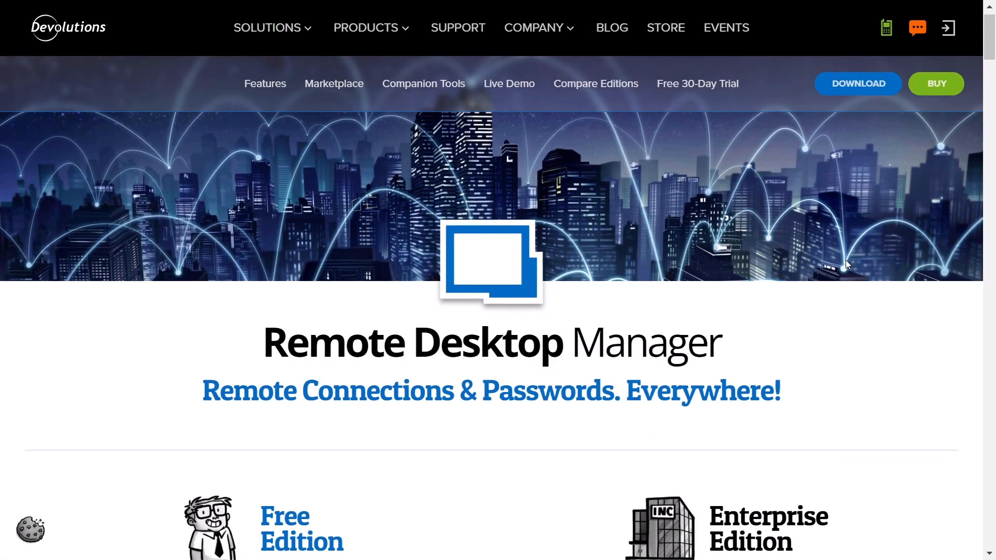
{"action": "scroll", "coordinate": [848, 265], "scroll_direction": "down", "scroll_amount": 1}
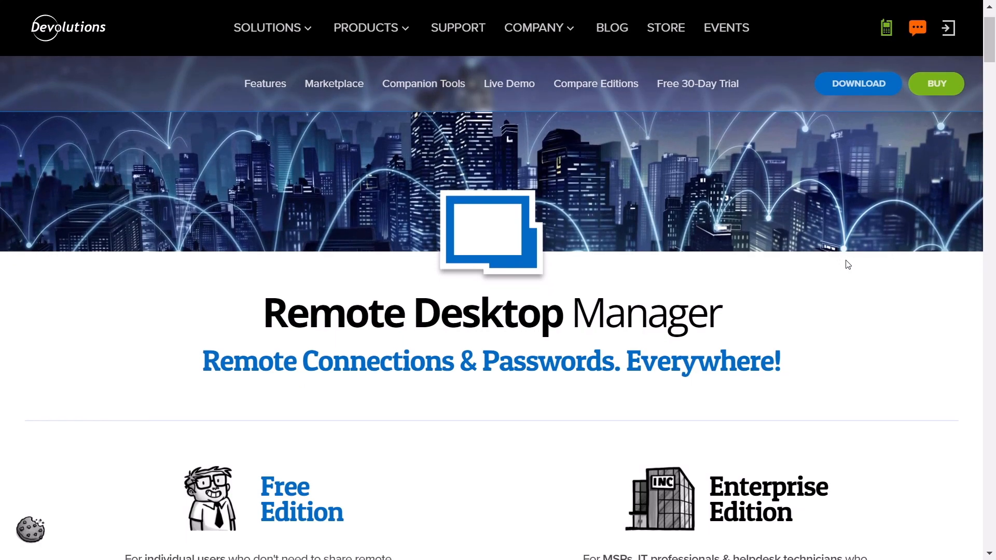
{"action": "scroll", "coordinate": [848, 265], "scroll_direction": "down", "scroll_amount": 1}
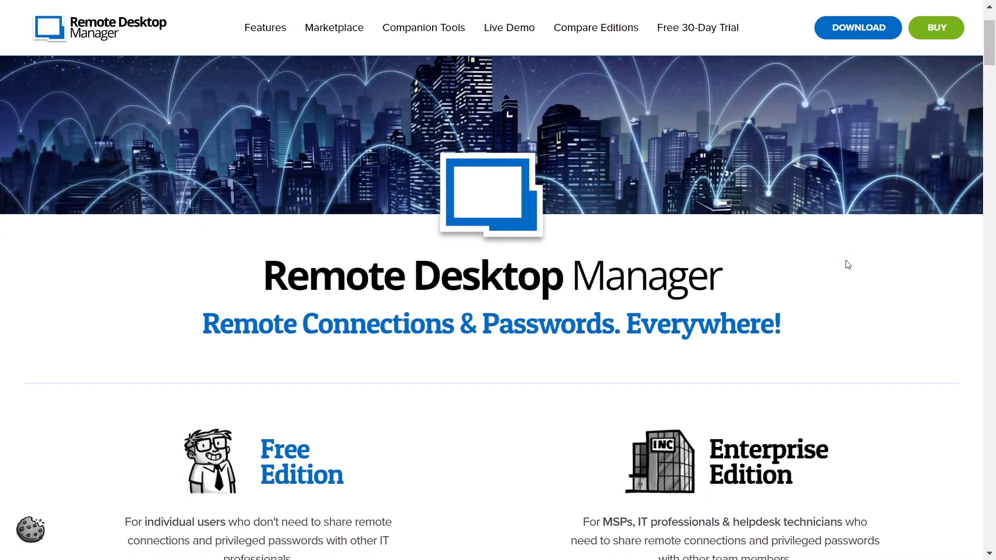
{"action": "scroll", "coordinate": [847, 265], "scroll_direction": "down", "scroll_amount": 1}
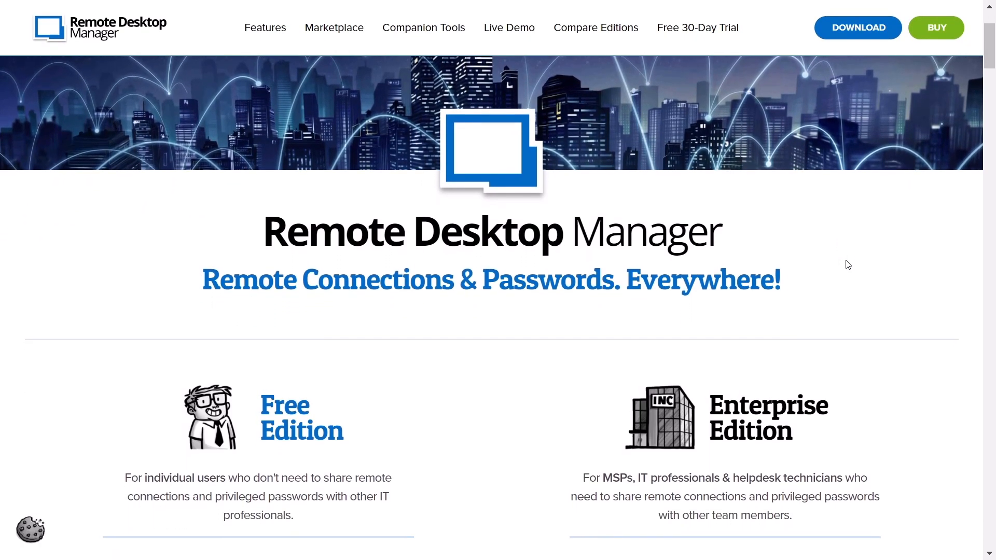
{"action": "scroll", "coordinate": [848, 264], "scroll_direction": "down", "scroll_amount": 1}
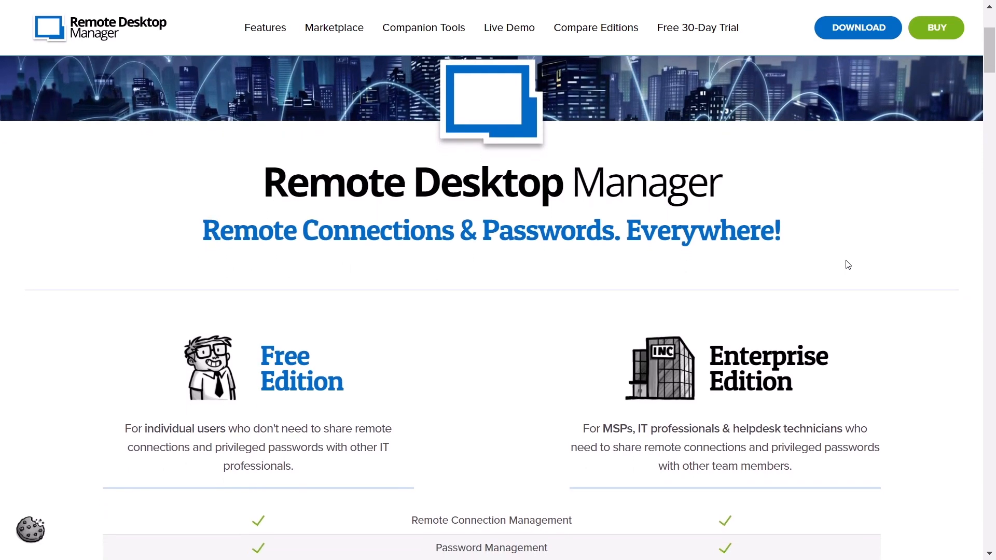
{"action": "scroll", "coordinate": [848, 264], "scroll_direction": "down", "scroll_amount": 1}
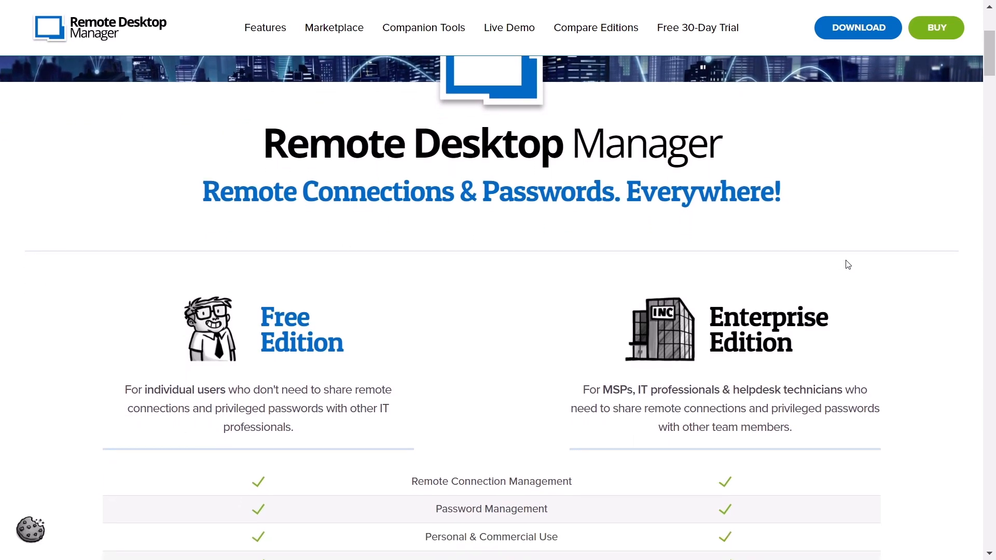
{"action": "scroll", "coordinate": [848, 265], "scroll_direction": "down", "scroll_amount": 1}
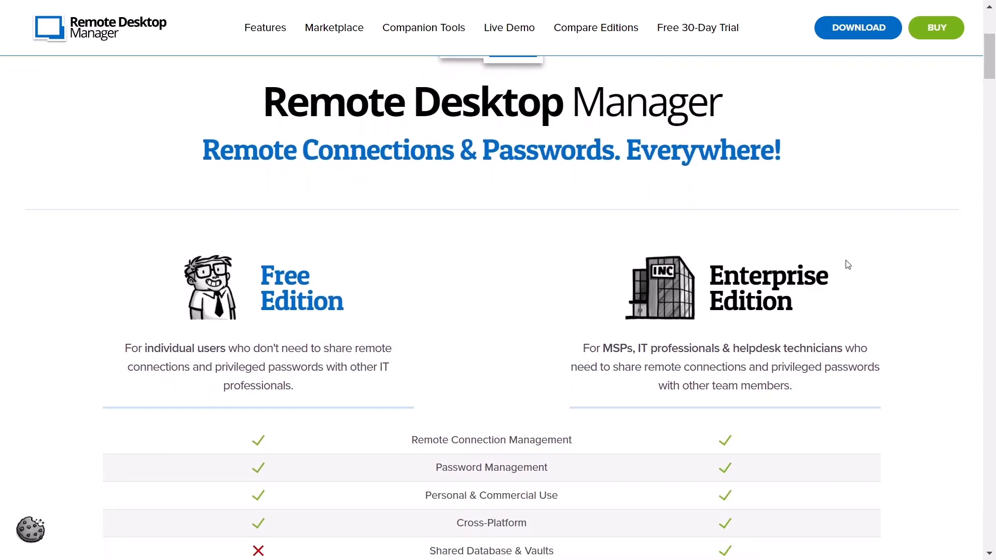
{"action": "scroll", "coordinate": [848, 264], "scroll_direction": "down", "scroll_amount": 1}
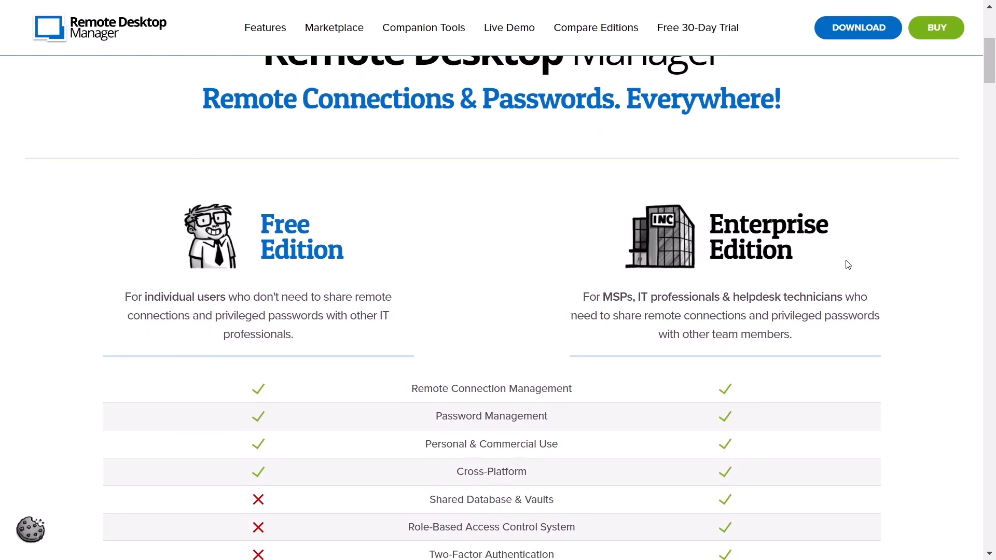
{"action": "scroll", "coordinate": [848, 264], "scroll_direction": "down", "scroll_amount": 1}
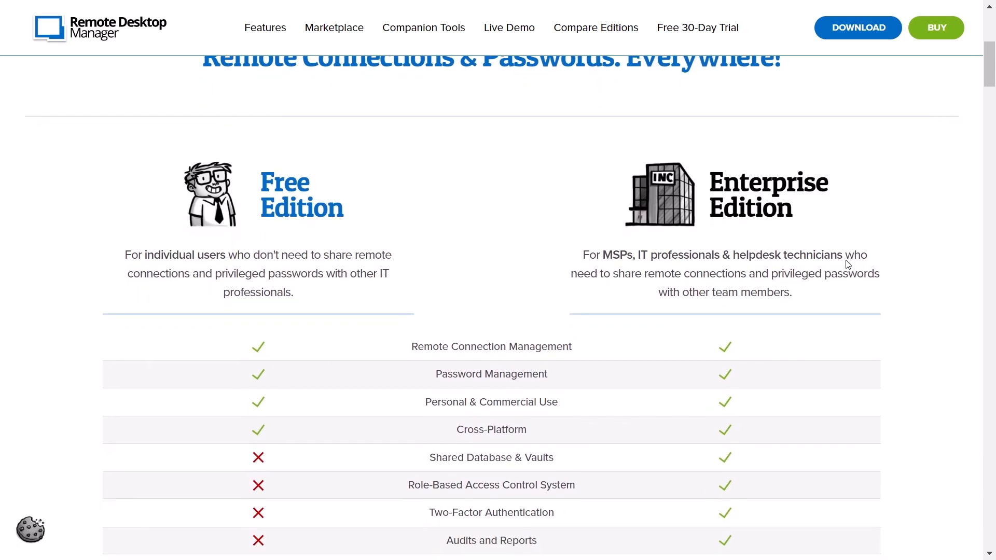
{"action": "scroll", "coordinate": [848, 265], "scroll_direction": "down", "scroll_amount": 1}
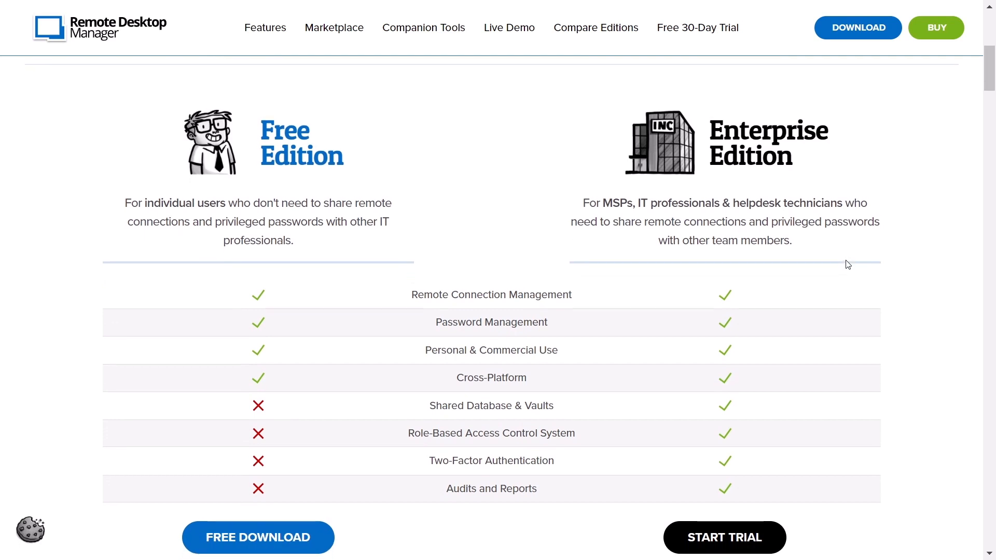
{"action": "scroll", "coordinate": [848, 265], "scroll_direction": "down", "scroll_amount": 1}
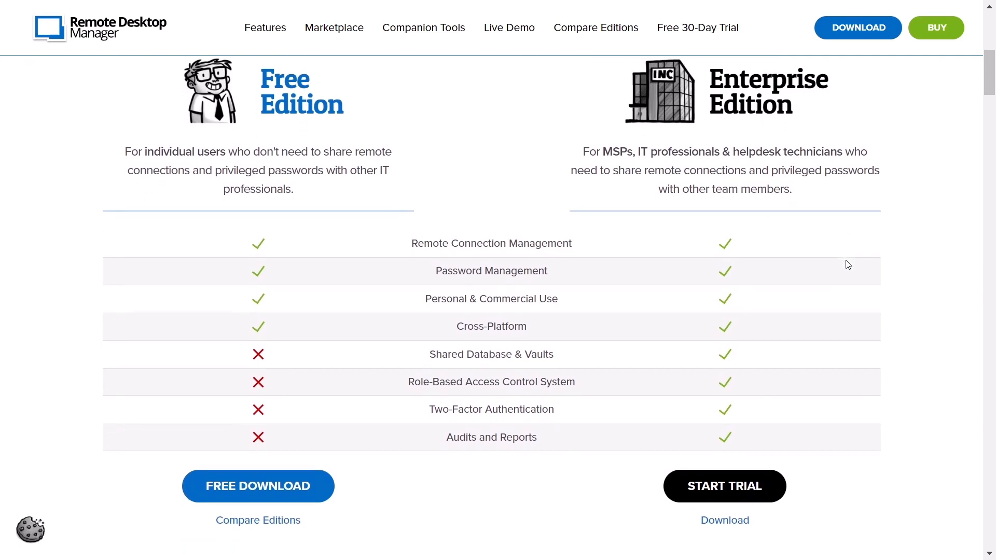
{"action": "scroll", "coordinate": [847, 265], "scroll_direction": "down", "scroll_amount": 1}
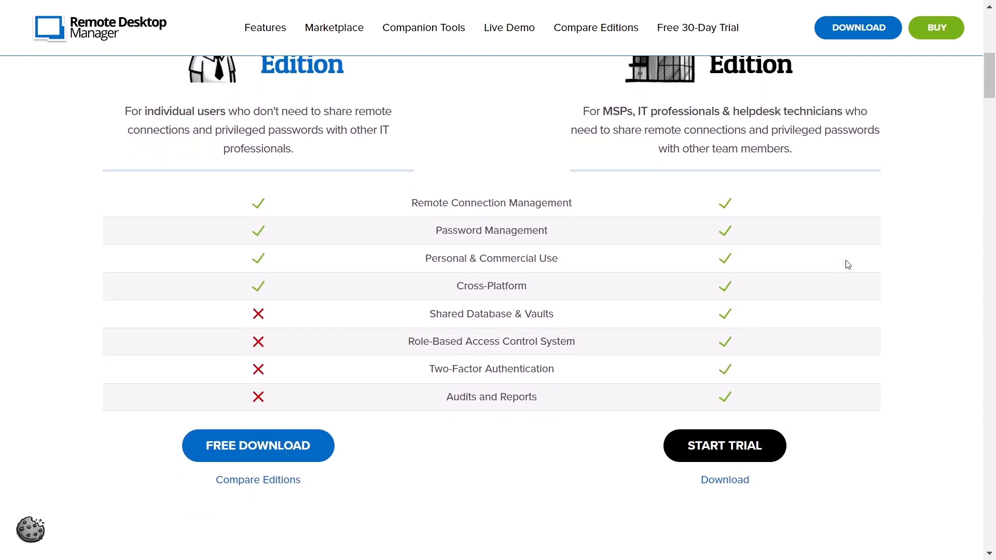
{"action": "scroll", "coordinate": [847, 265], "scroll_direction": "down", "scroll_amount": 1}
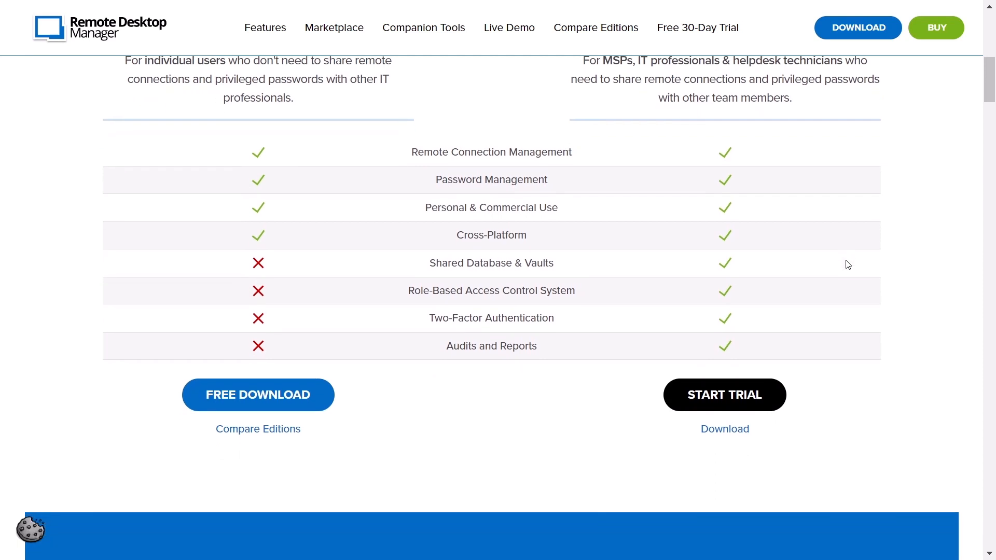
{"action": "scroll", "coordinate": [848, 264], "scroll_direction": "down", "scroll_amount": 1}
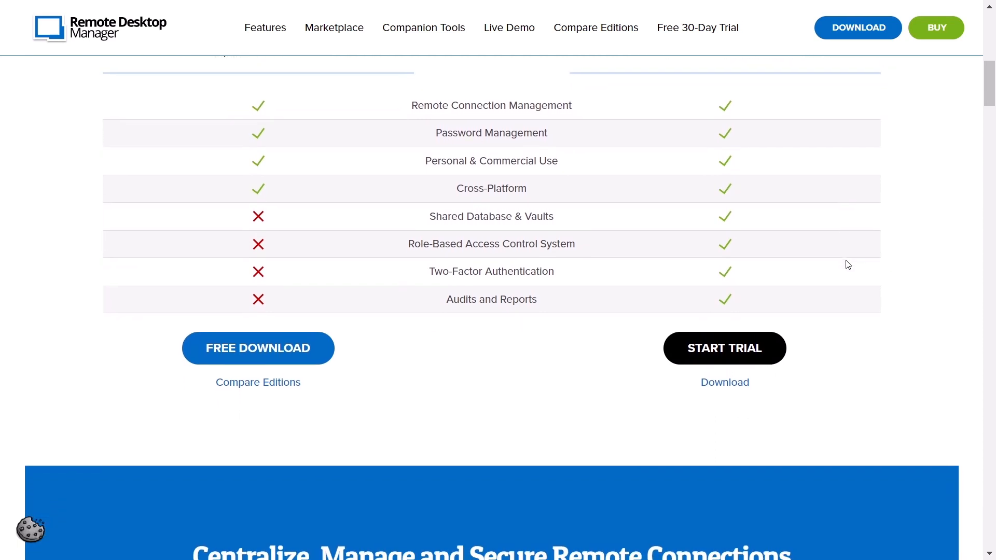
{"action": "scroll", "coordinate": [848, 265], "scroll_direction": "down", "scroll_amount": 1}
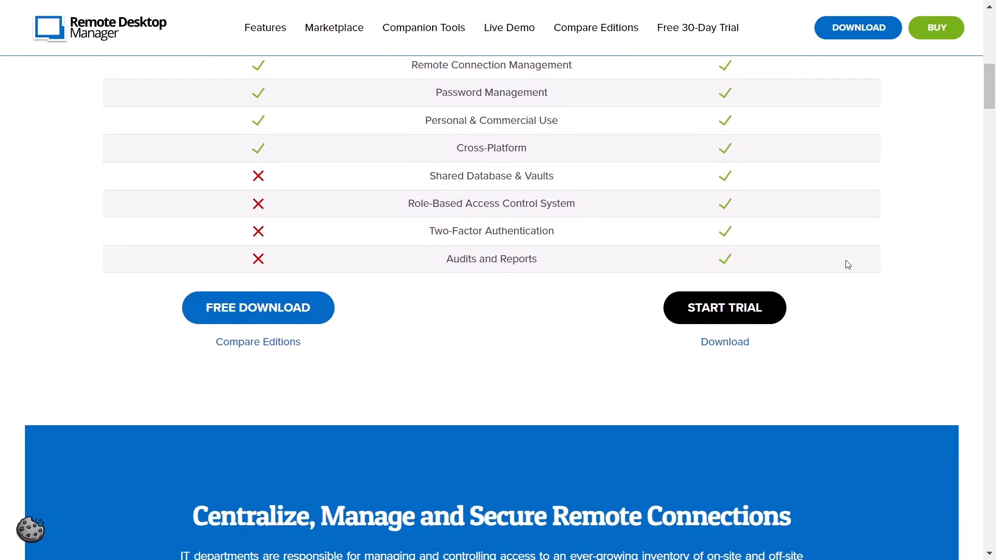
{"action": "scroll", "coordinate": [848, 264], "scroll_direction": "down", "scroll_amount": 1}
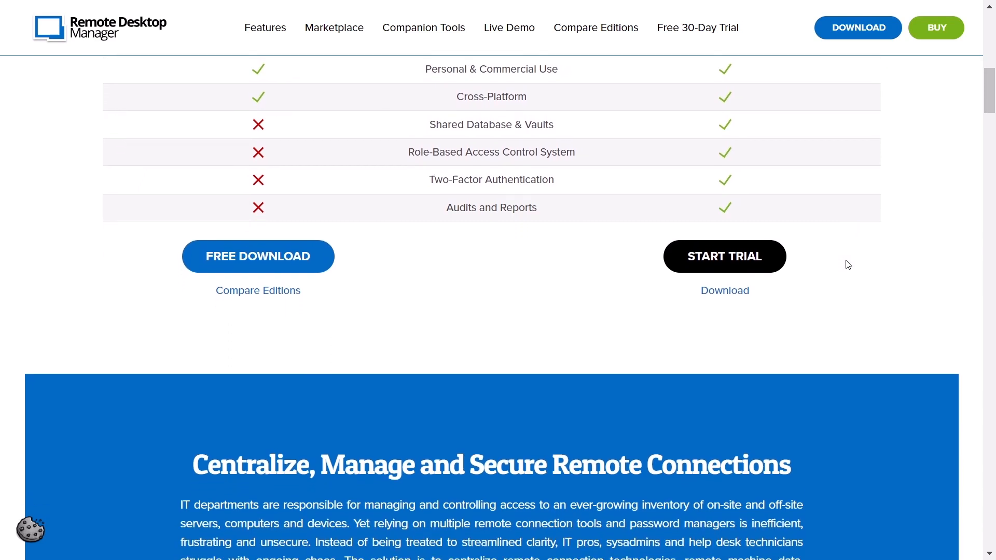
{"action": "scroll", "coordinate": [848, 265], "scroll_direction": "down", "scroll_amount": 1}
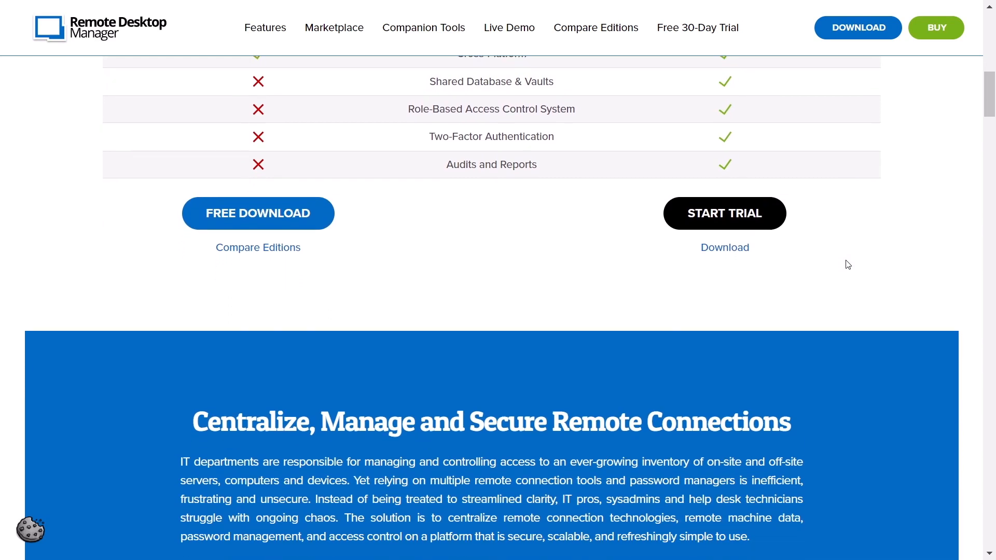
{"action": "scroll", "coordinate": [848, 265], "scroll_direction": "down", "scroll_amount": 1}
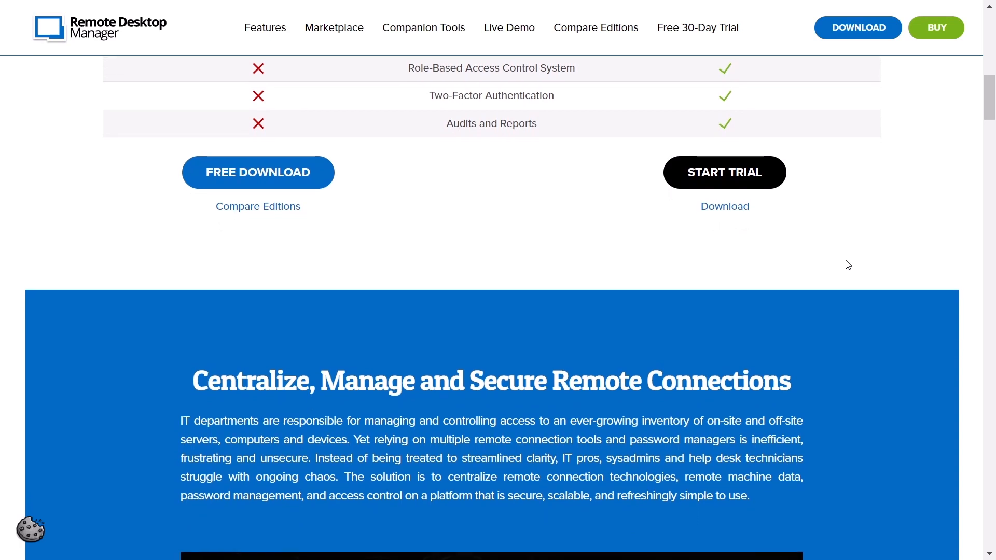
{"action": "scroll", "coordinate": [846, 261], "scroll_direction": "down", "scroll_amount": 1}
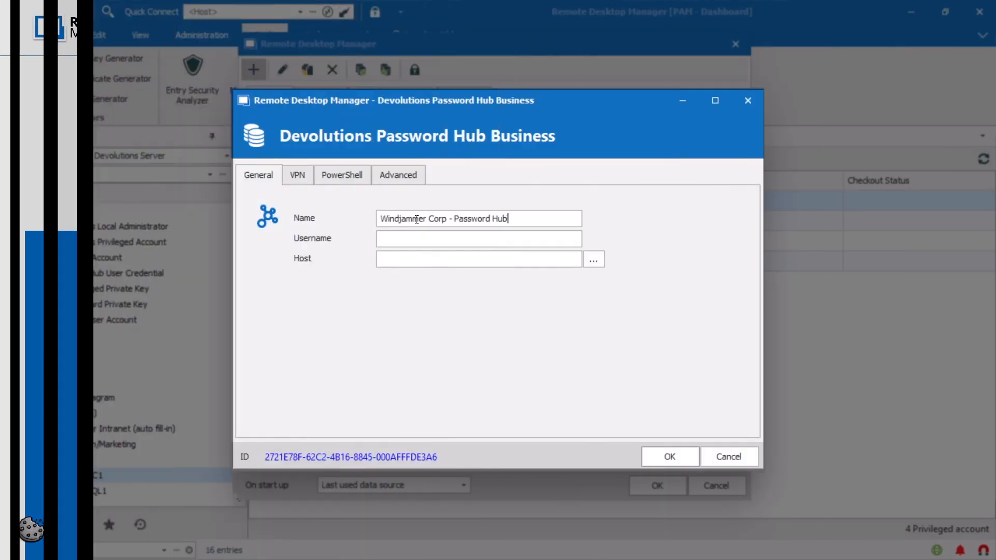
- Name the data source 'Windjammer Corp - Password Hub Business', enter the username, and choose the Windjammer Accounting vault
{"action": "type", "text": "Business"}
{"action": "key", "text": "Tab"}
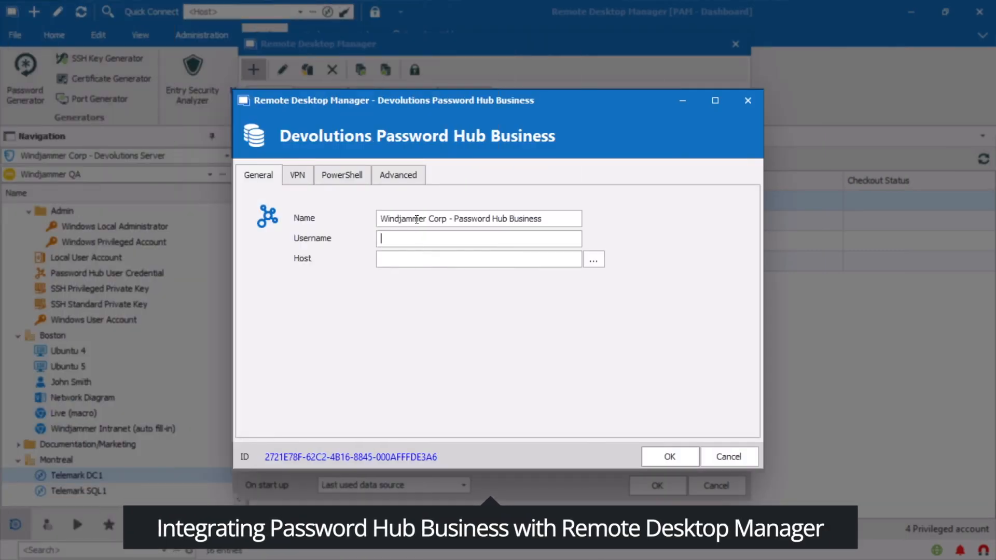
{"action": "key", "text": "Tab"}
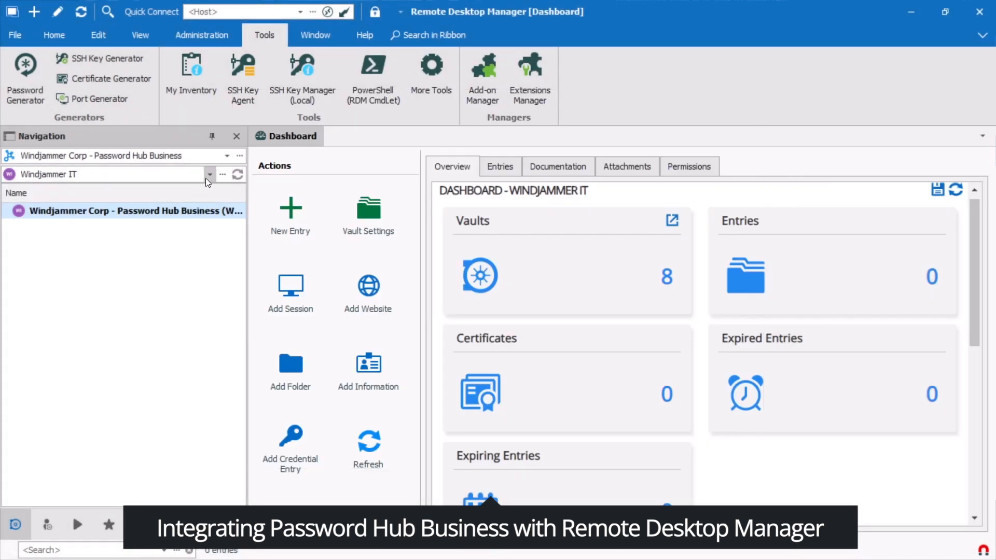
{"action": "left_click", "coordinate": [209, 175]}
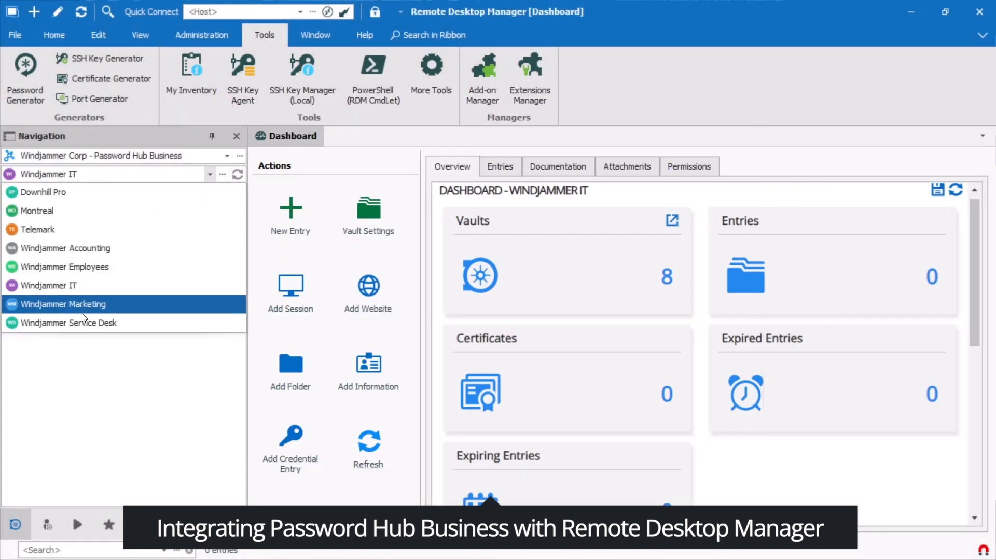
{"action": "left_click", "coordinate": [194, 248]}
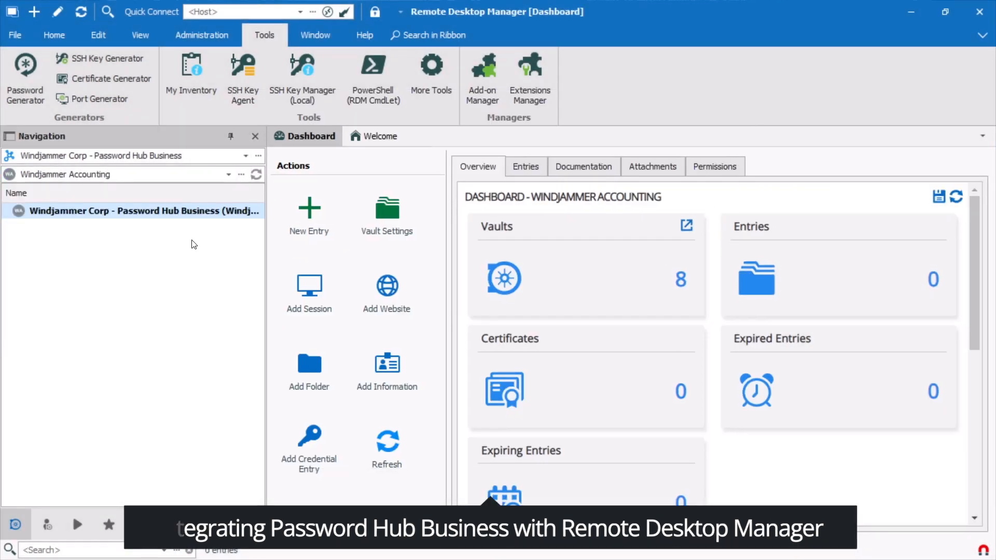
- Import Accounting.rdm into the vault root using Import (.rdm)
{"action": "right_click", "coordinate": [97, 215]}
{"action": "mouse_move", "coordinate": [178, 429]}
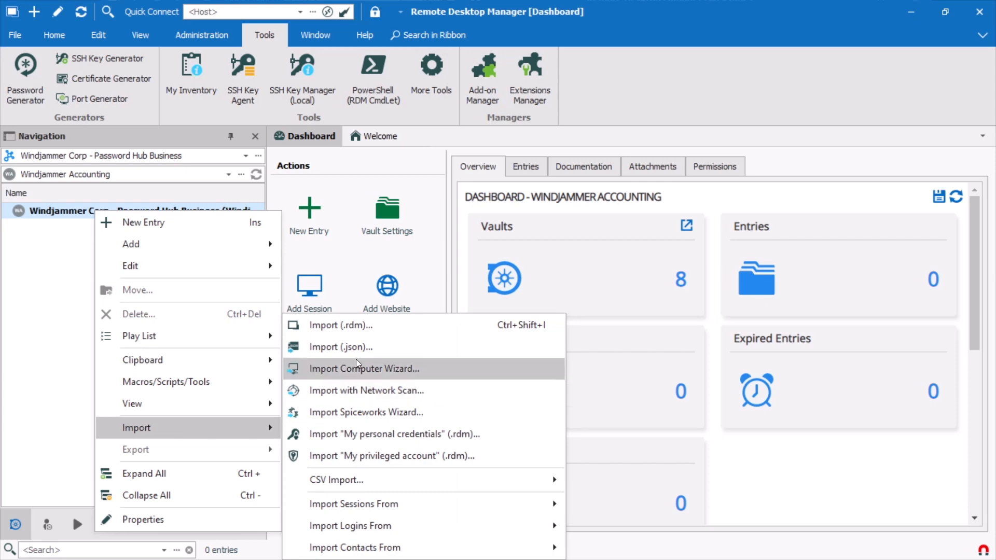
{"action": "left_click", "coordinate": [341, 325]}
{"action": "left_click", "coordinate": [638, 447]}
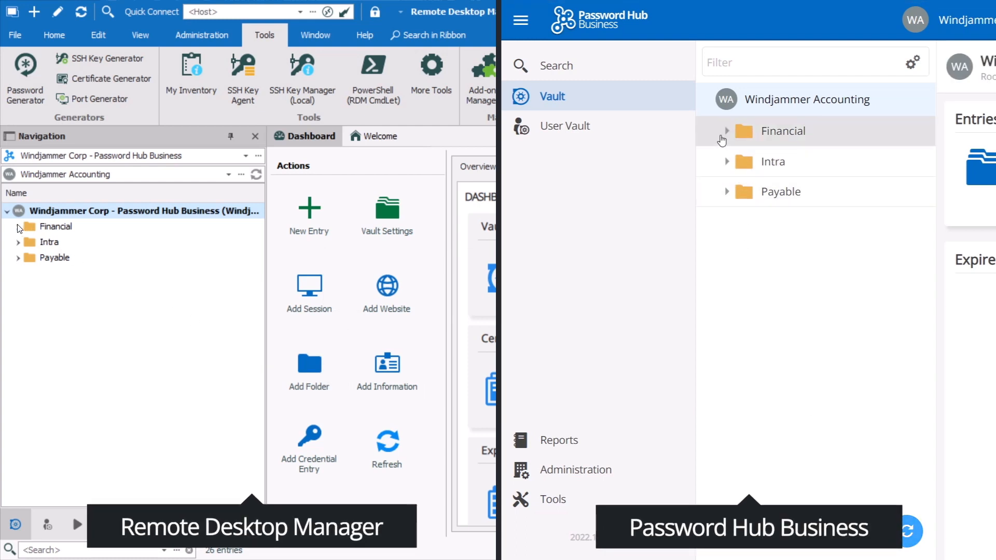
- Expand the Financial and Intra folders
{"action": "left_click", "coordinate": [18, 227]}
{"action": "left_click", "coordinate": [724, 134]}
{"action": "left_click", "coordinate": [18, 367]}
{"action": "left_click", "coordinate": [726, 414]}
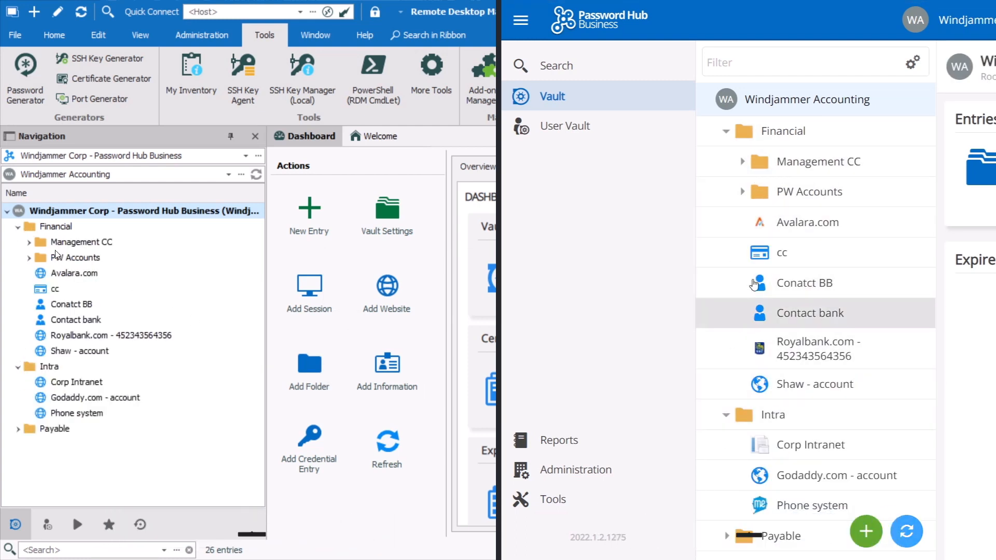
- Start a new entry and browse the Session, Synchronizer, VPN and Macro/Script/Tool types
{"action": "left_click", "coordinate": [309, 223]}
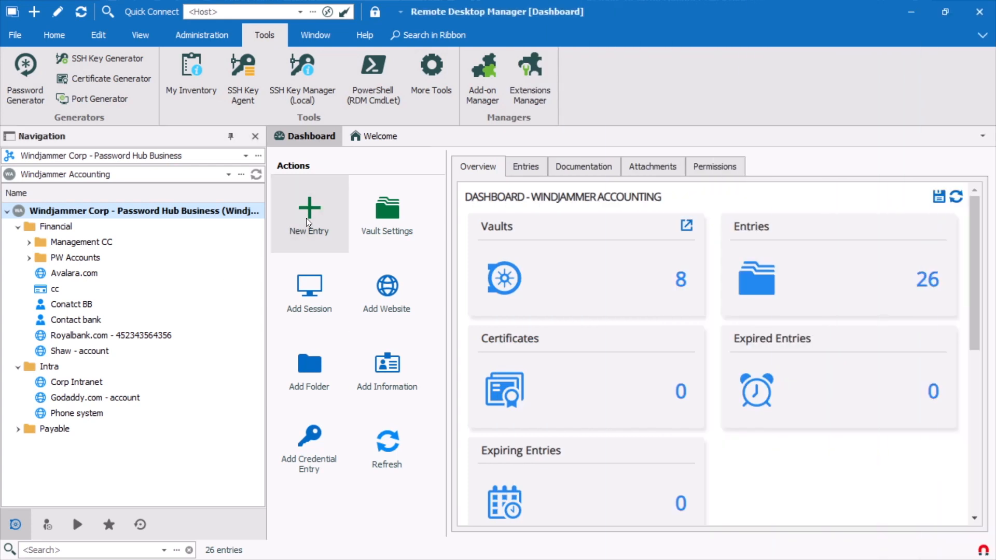
{"action": "left_click", "coordinate": [261, 165]}
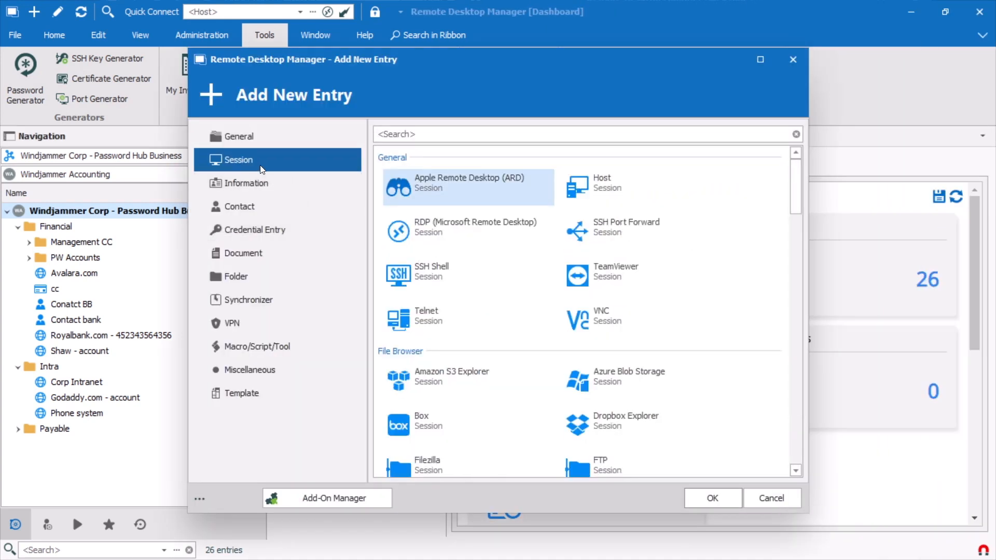
{"action": "left_click", "coordinate": [248, 297]}
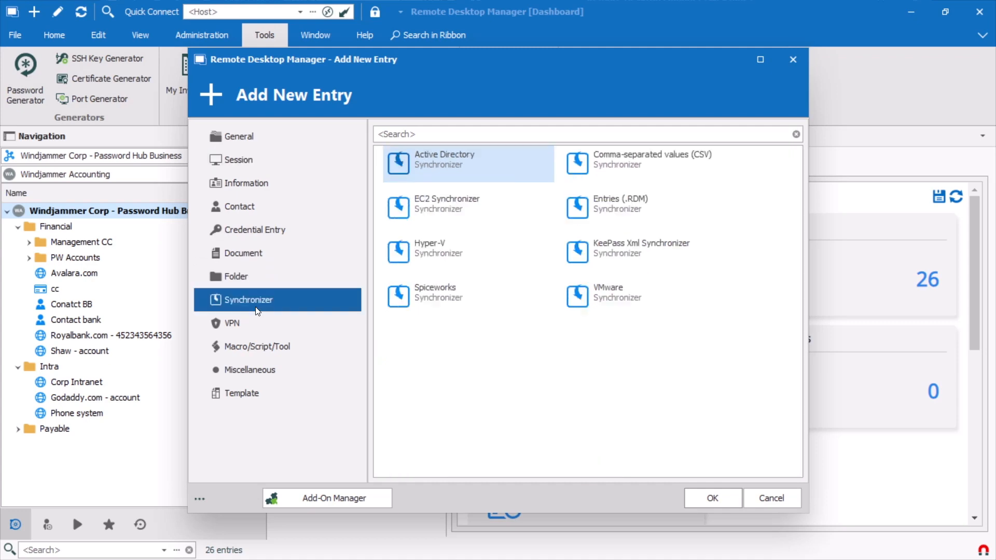
{"action": "left_click", "coordinate": [246, 330]}
{"action": "left_click", "coordinate": [250, 350]}
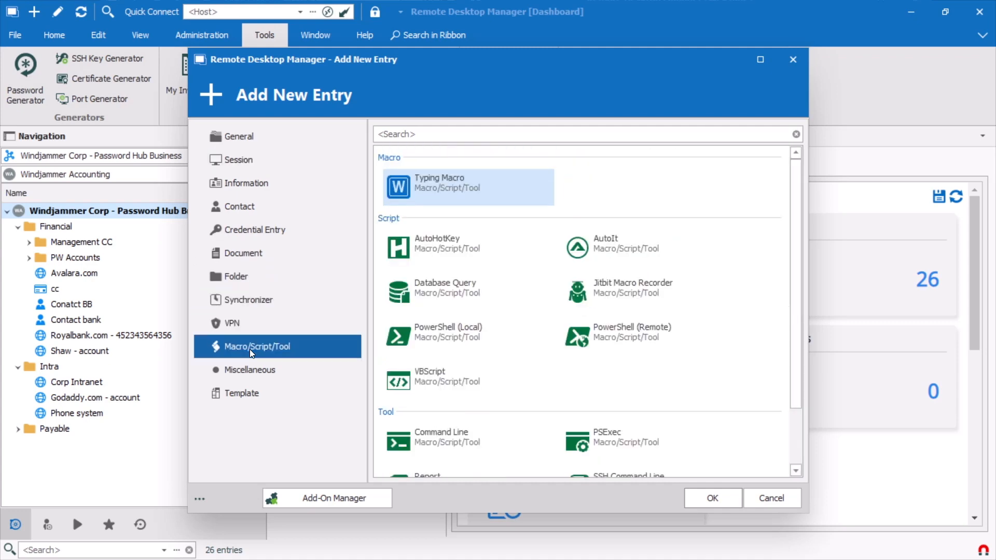